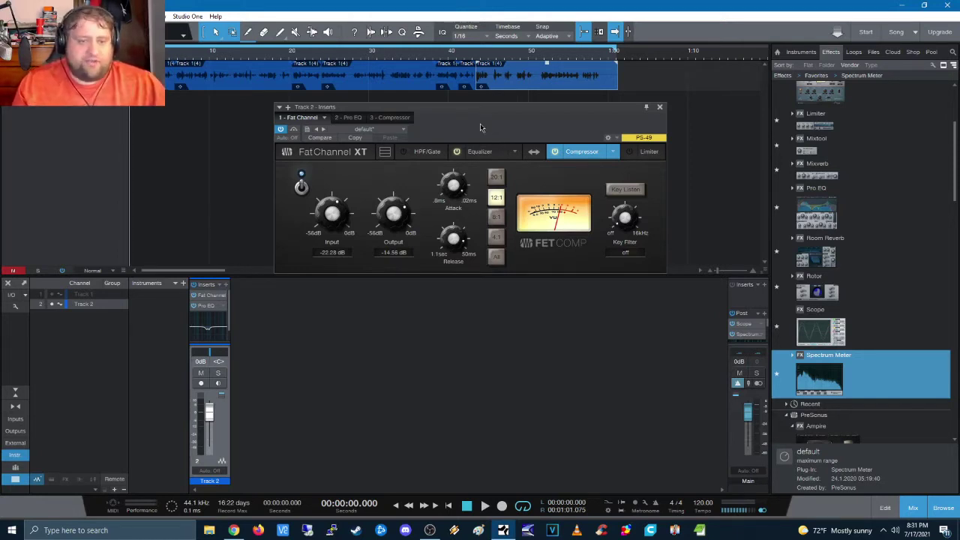
- Try the Standard compressor model, return to FET, then show the Passive EQ section
{"action": "left_click", "coordinate": [611, 152]}
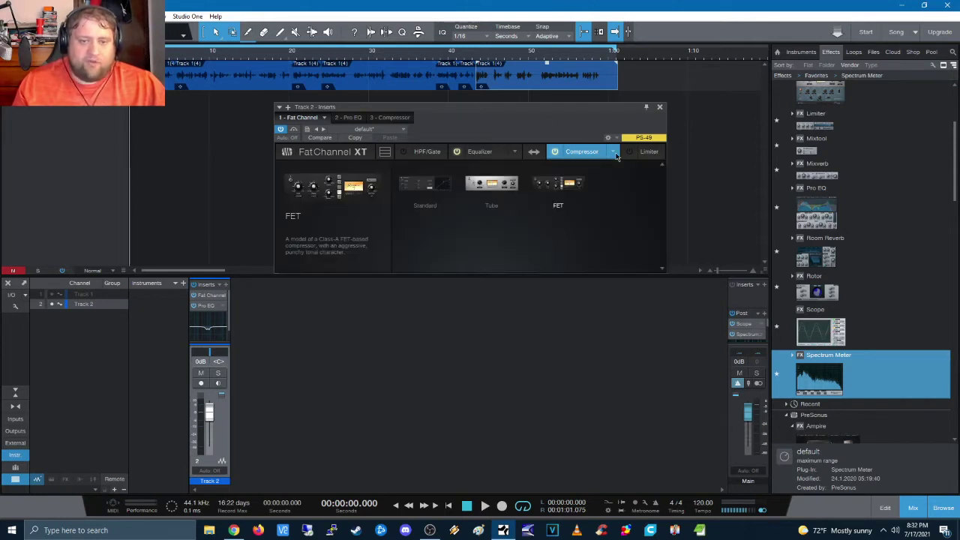
{"action": "left_click", "coordinate": [429, 189]}
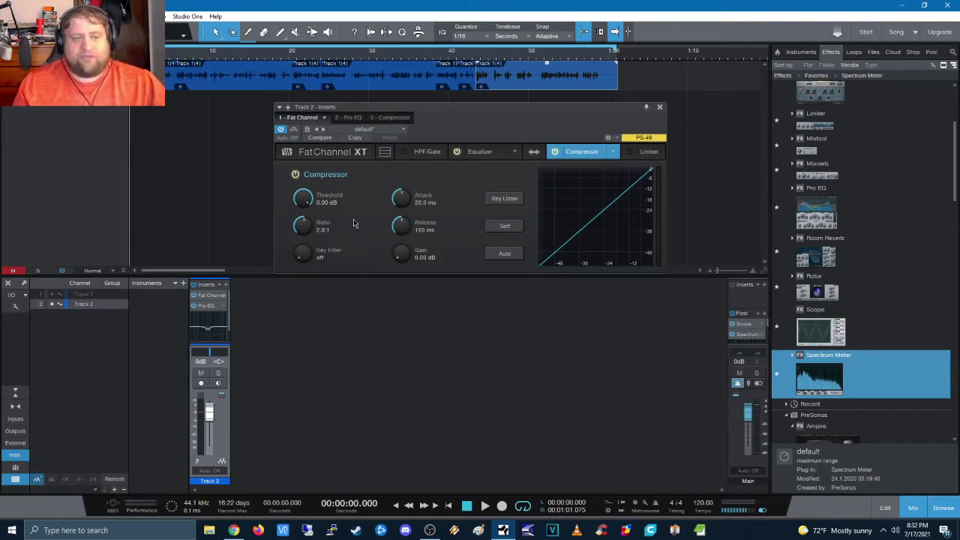
{"action": "left_click", "coordinate": [612, 153]}
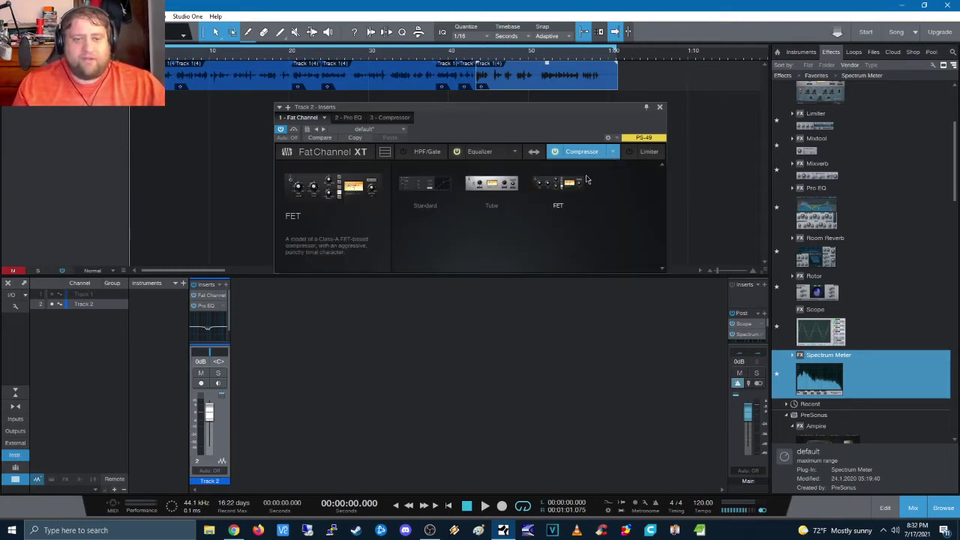
{"action": "left_click", "coordinate": [559, 184]}
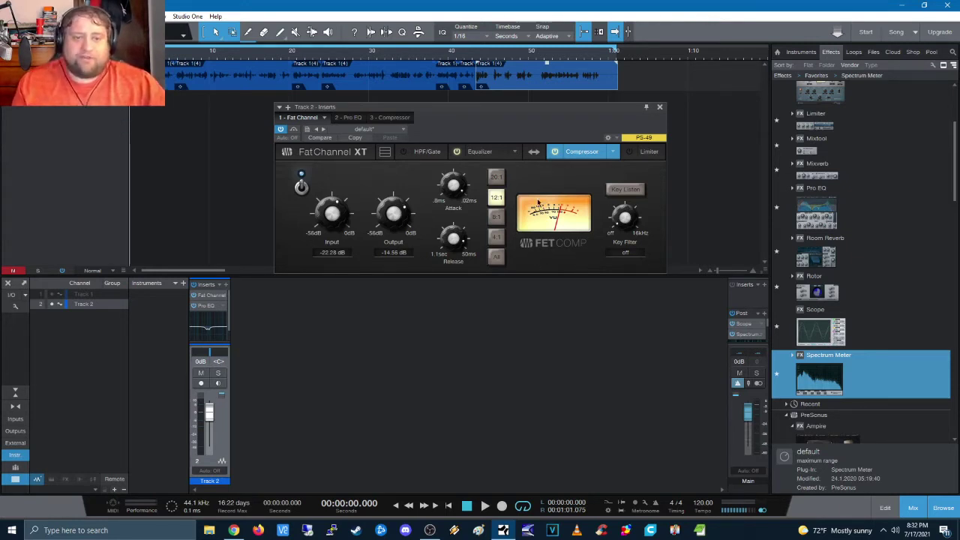
{"action": "left_click", "coordinate": [484, 151]}
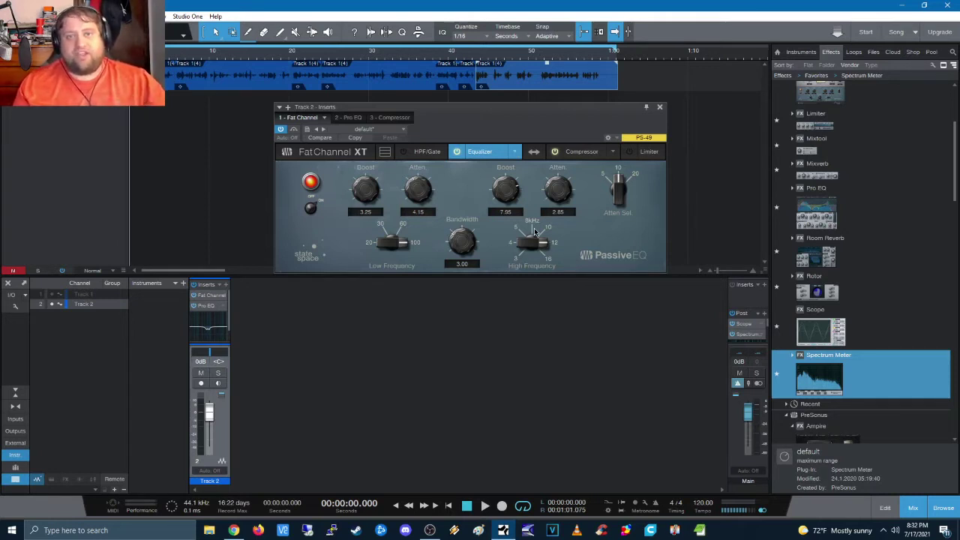
{"action": "left_click", "coordinate": [514, 152]}
{"action": "left_click", "coordinate": [521, 223]}
{"action": "mouse_move", "coordinate": [542, 203]}
{"action": "left_mouse_down"}
{"action": "mouse_move", "coordinate": [532, 204]}
{"action": "mouse_move", "coordinate": [545, 206]}
{"action": "left_mouse_up"}
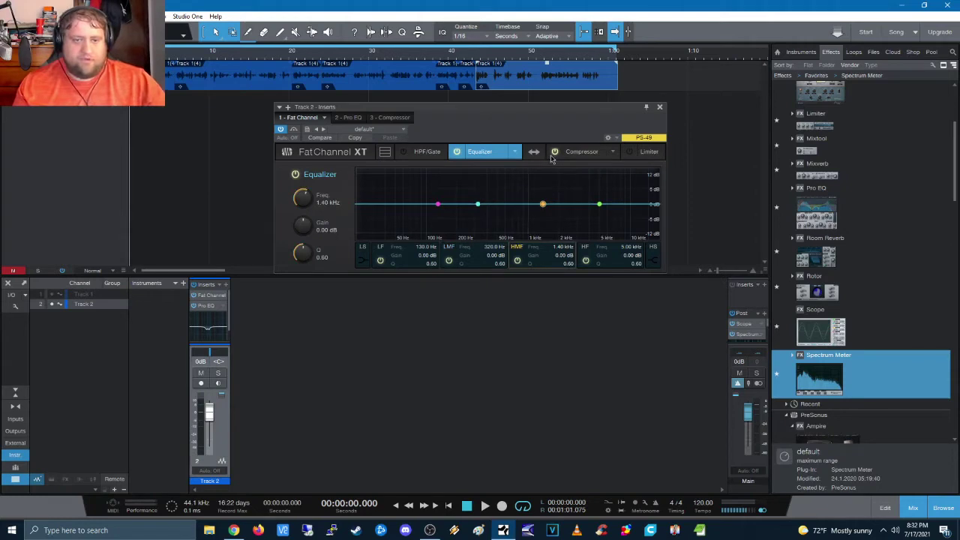
{"action": "left_click", "coordinate": [515, 152]}
{"action": "left_click", "coordinate": [558, 184]}
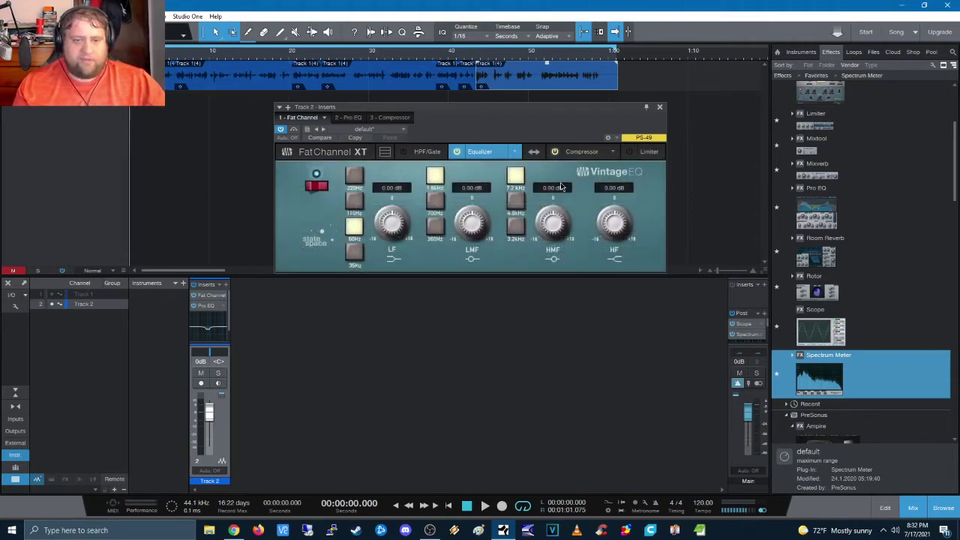
{"action": "left_click", "coordinate": [513, 154]}
{"action": "left_click", "coordinate": [497, 183]}
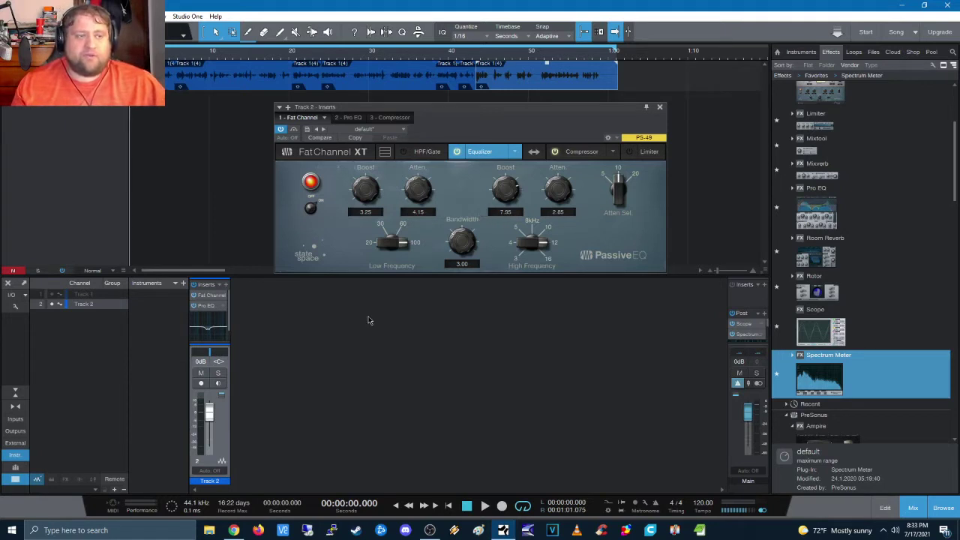
{"action": "key", "text": "space"}
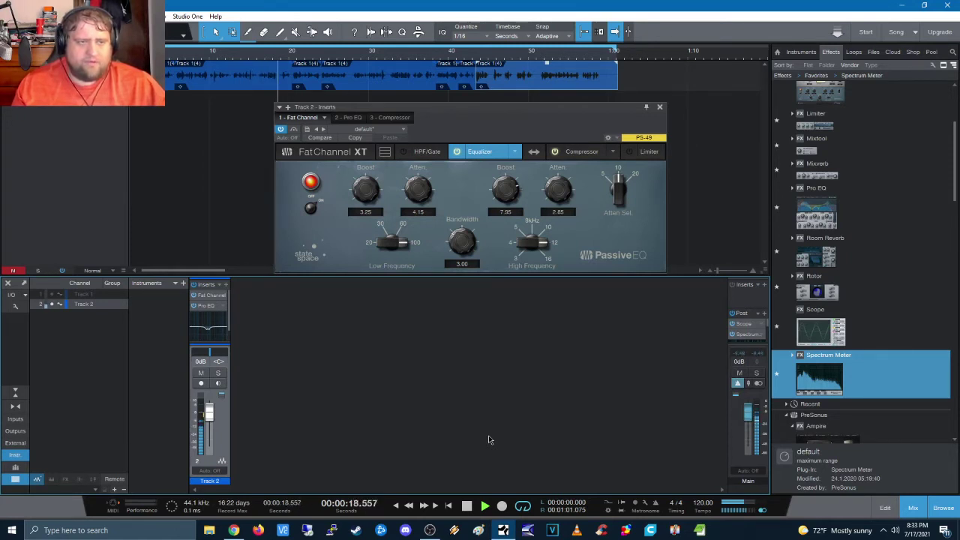
{"action": "left_click", "coordinate": [466, 508]}
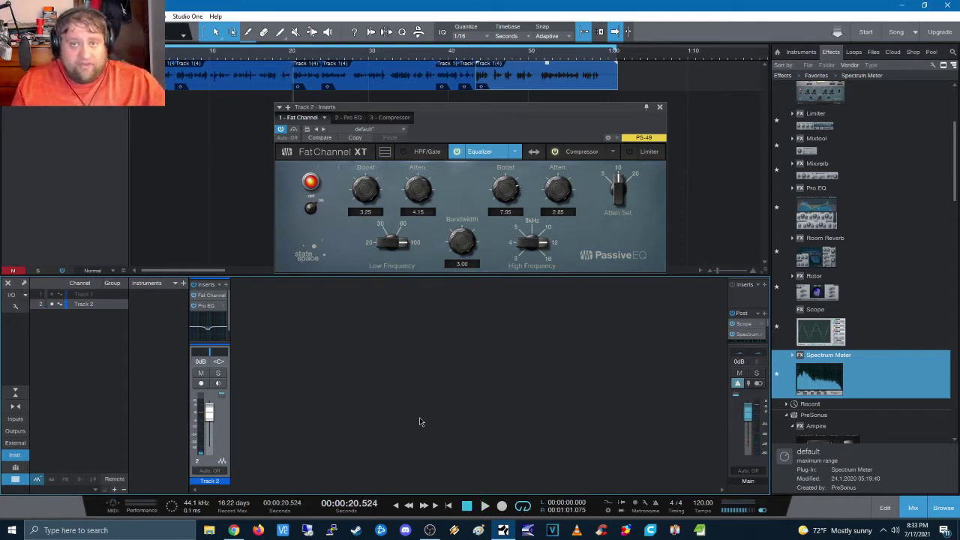
{"action": "left_click", "coordinate": [466, 507]}
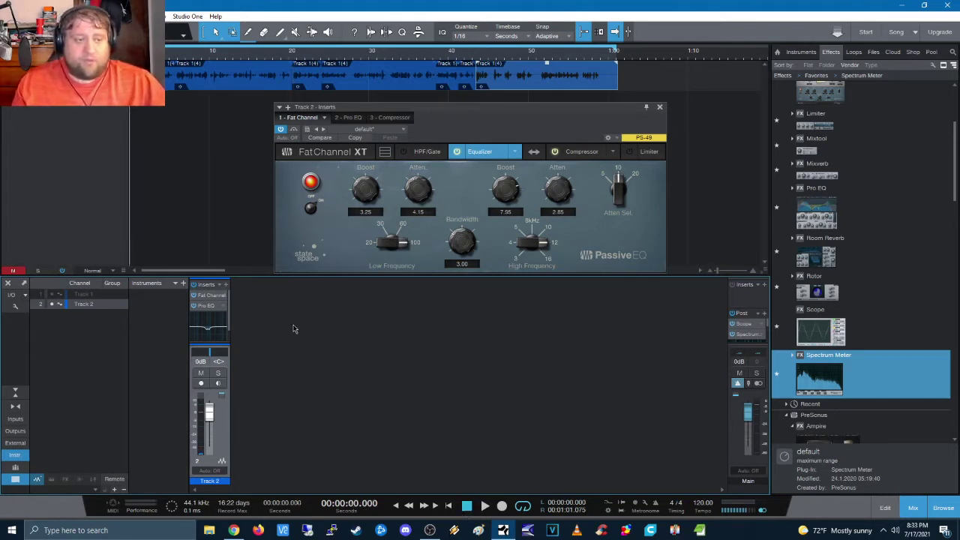
{"action": "left_click", "coordinate": [195, 285]}
{"action": "left_click", "coordinate": [485, 507]}
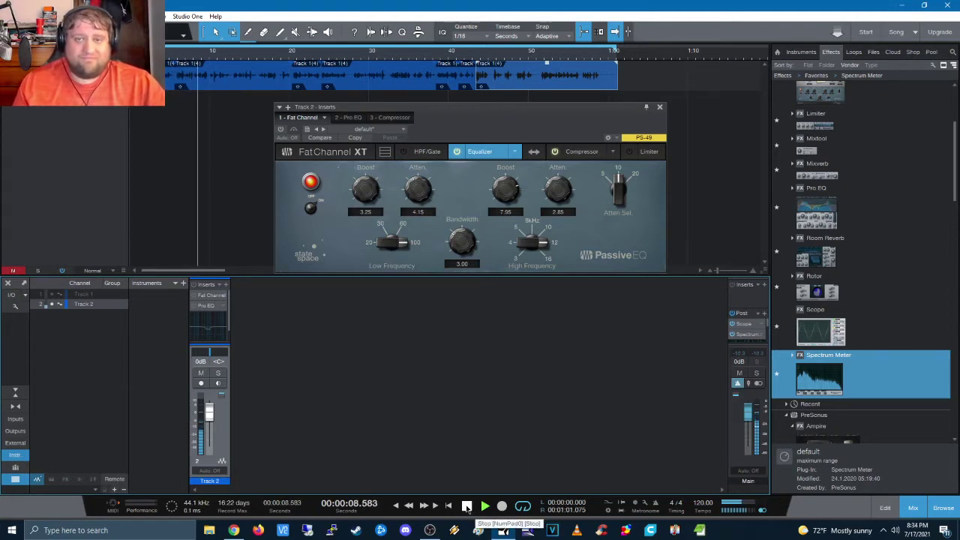
{"action": "left_click", "coordinate": [466, 507]}
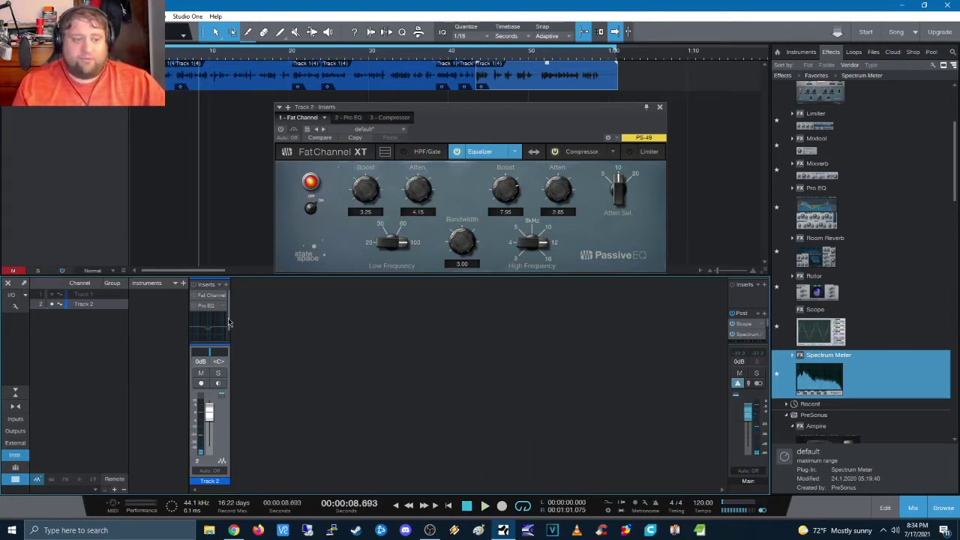
{"action": "left_click", "coordinate": [485, 507]}
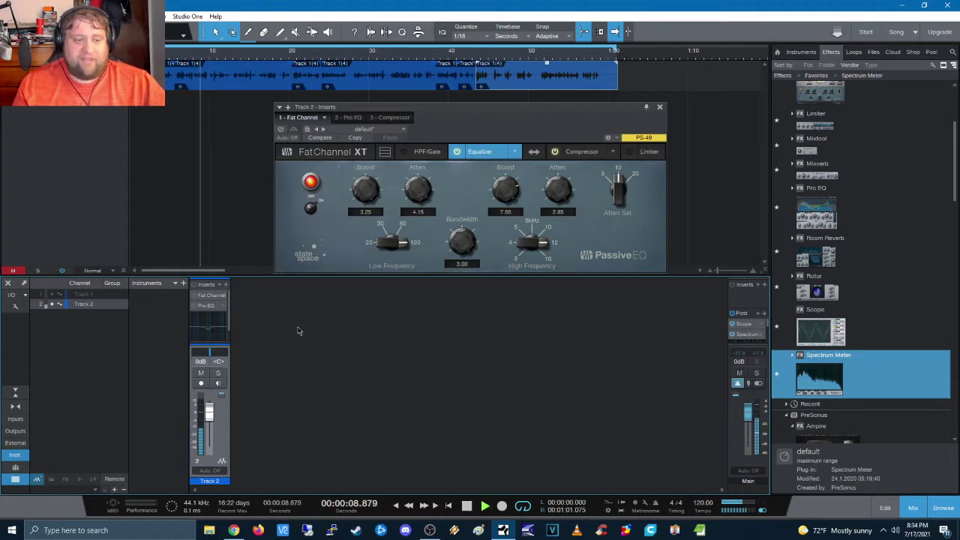
{"action": "left_click", "coordinate": [193, 285]}
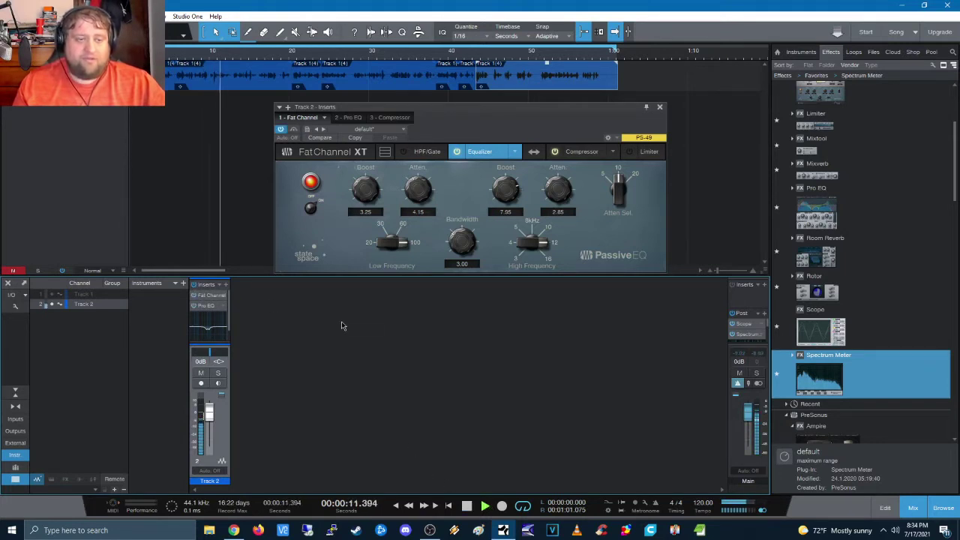
{"action": "left_click", "coordinate": [466, 508]}
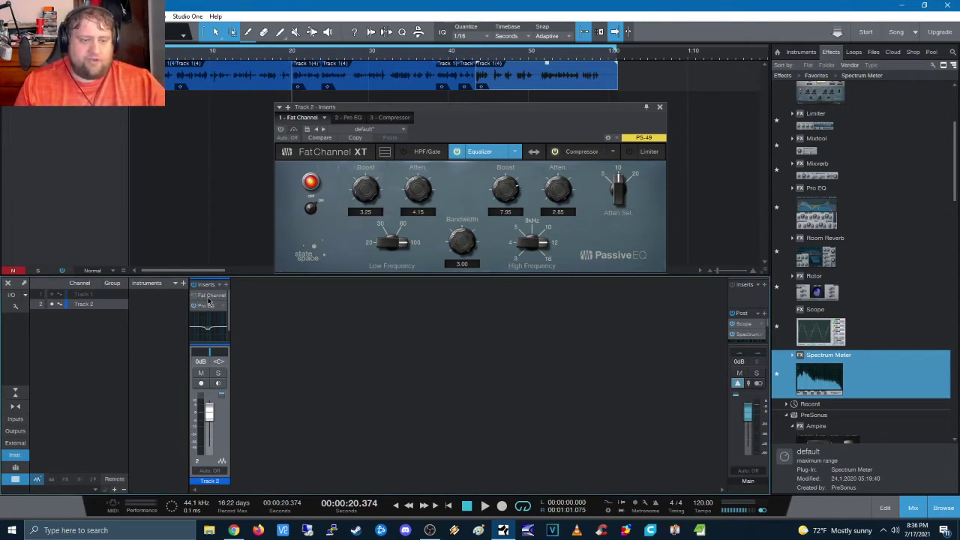
- Remove Track 2's Fat Channel, view the Pro EQ, and add a fresh Fat Channel XT to Track 2
{"action": "right_click", "coordinate": [210, 301]}
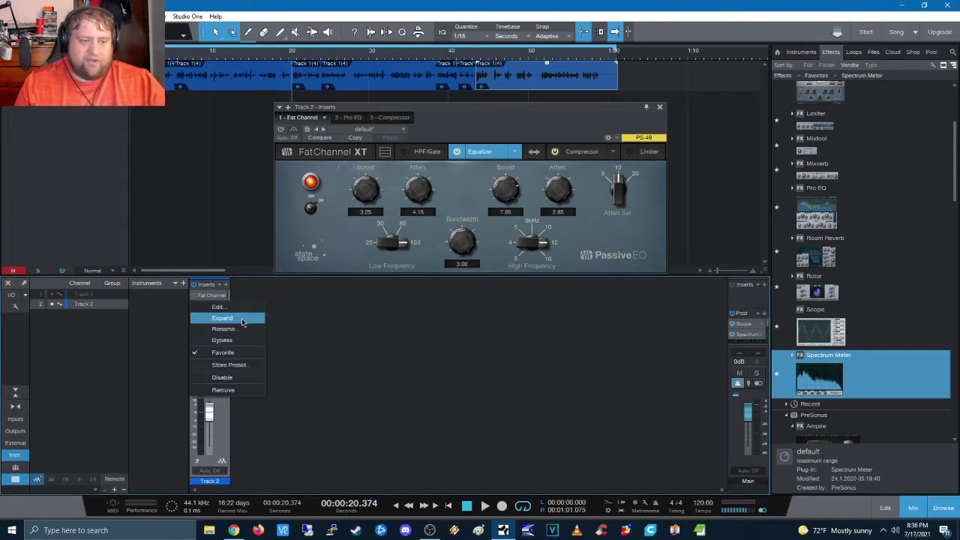
{"action": "left_click", "coordinate": [242, 391]}
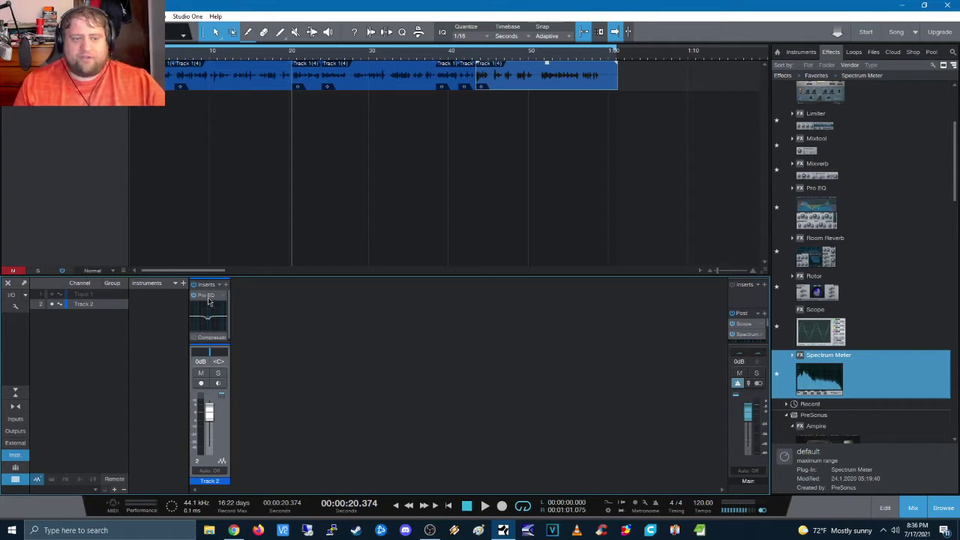
{"action": "left_click", "coordinate": [209, 301]}
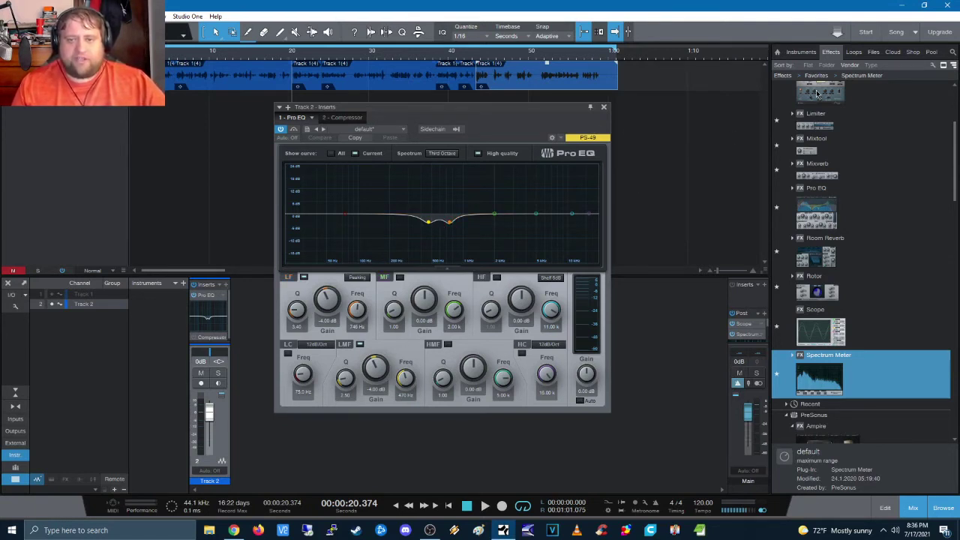
{"action": "left_click_drag", "start_coordinate": [818, 93], "coordinate": [186, 92]}
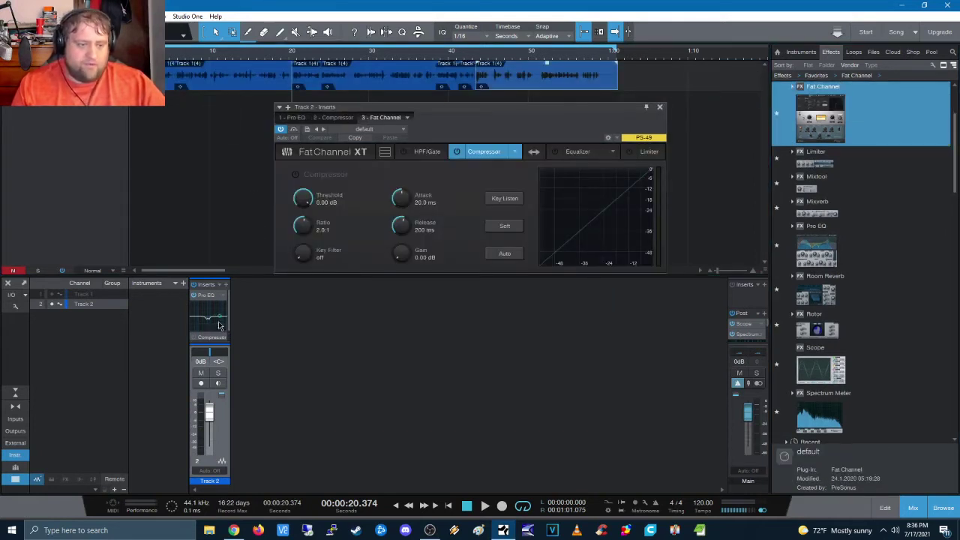
- Move the new Fat Channel XT above Pro EQ and Compressor, showing its default equalizer
{"action": "left_click_drag", "start_coordinate": [219, 325], "coordinate": [218, 298]}
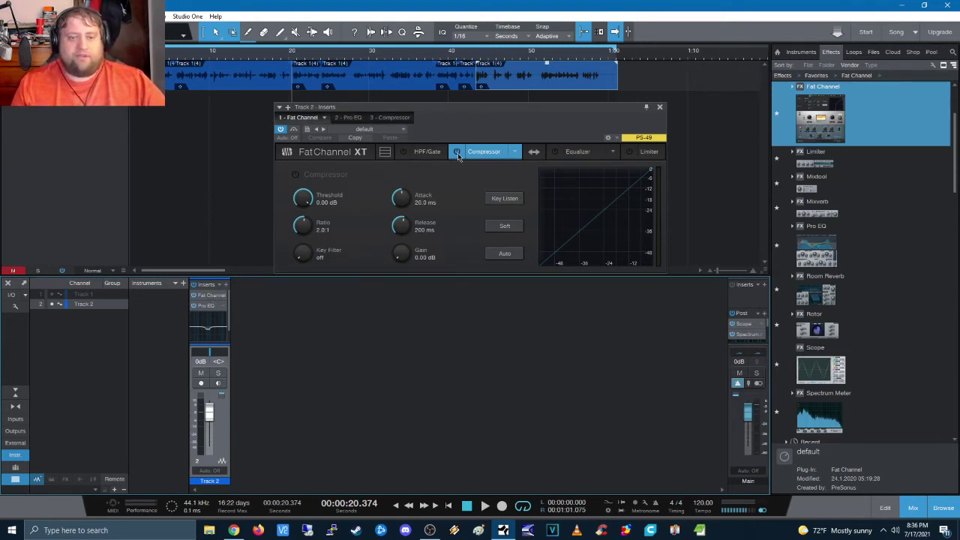
{"action": "left_click", "coordinate": [580, 153]}
{"action": "left_click", "coordinate": [578, 154]}
{"action": "left_click", "coordinate": [578, 154]}
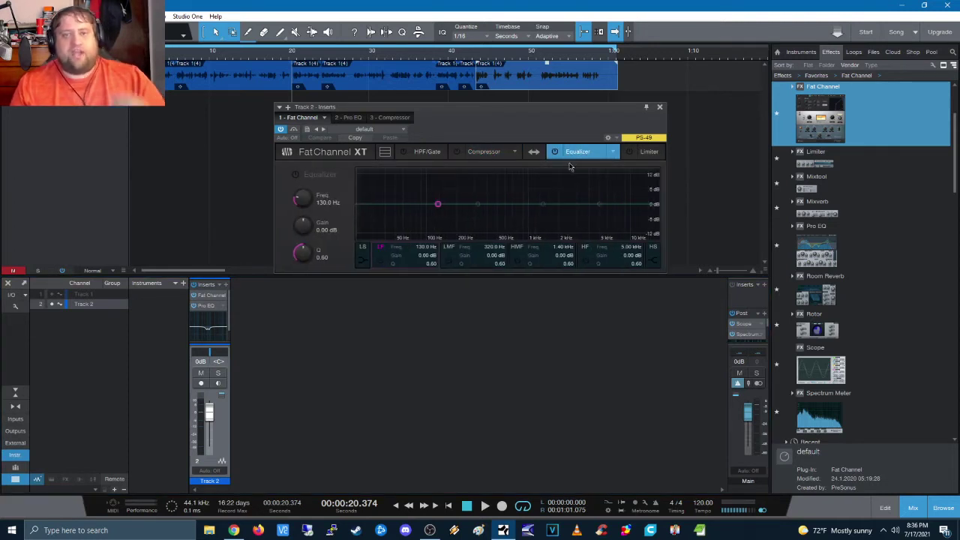
- Open Track 2's Pro EQ and inspect its -4 dB cuts at 470 Hz and 740 Hz
{"action": "left_click", "coordinate": [208, 307]}
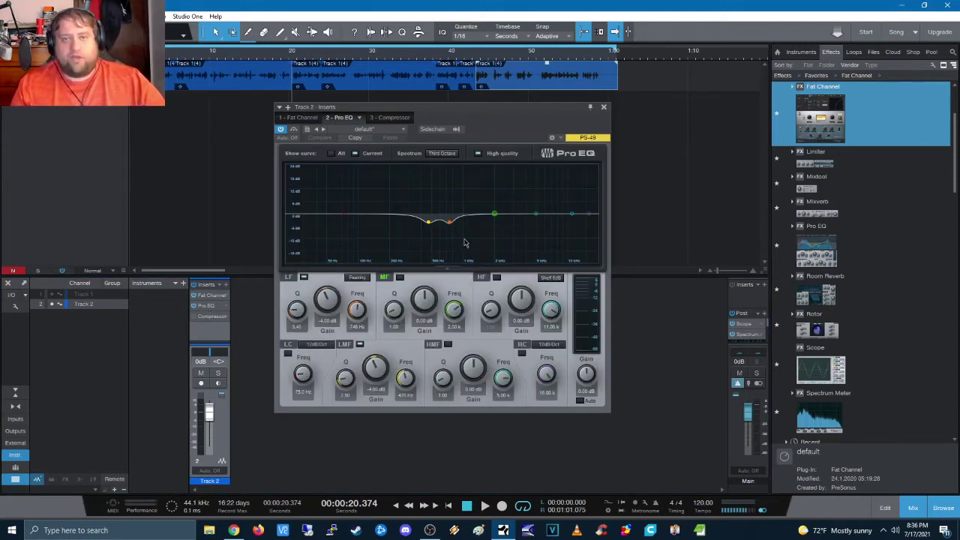
{"action": "left_click", "coordinate": [428, 222]}
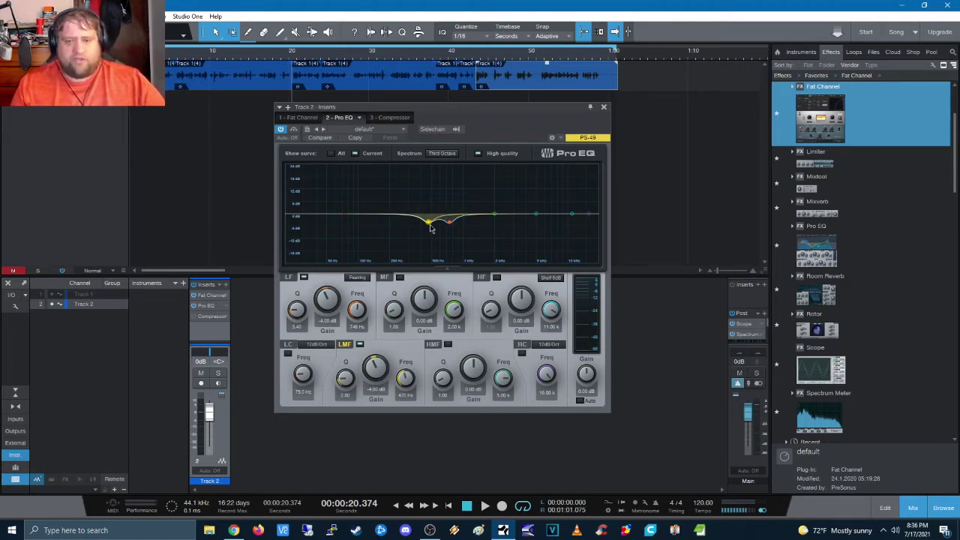
{"action": "left_click", "coordinate": [430, 230]}
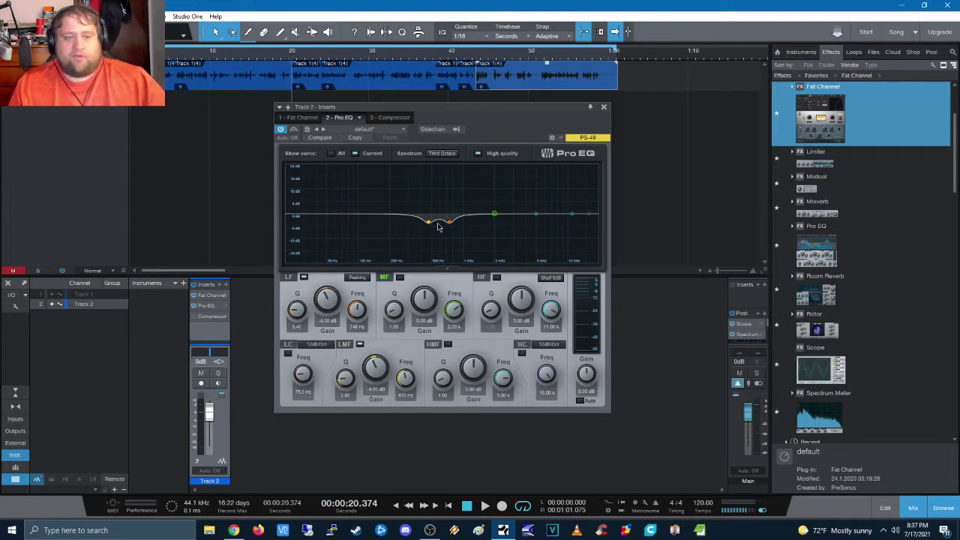
{"action": "left_click", "coordinate": [431, 222]}
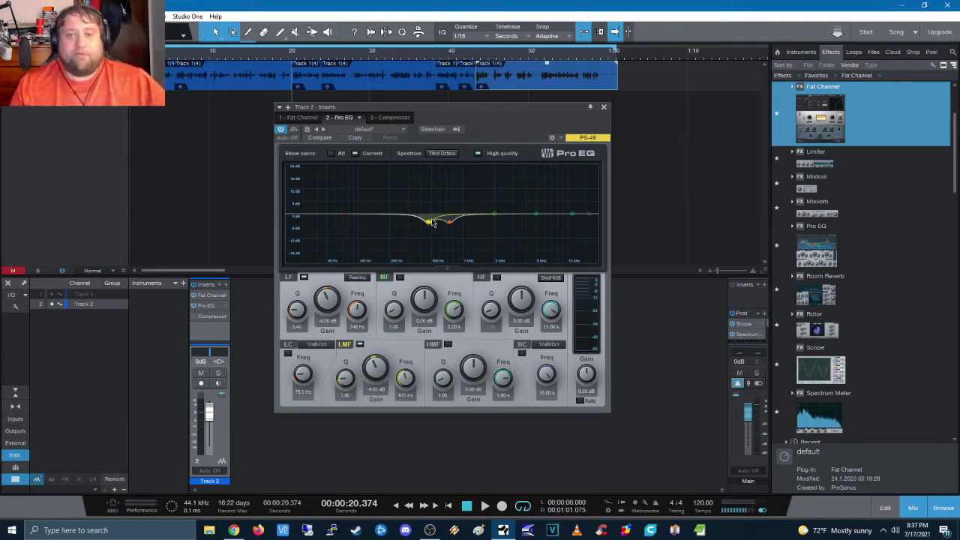
- Turn on the Fat Channel equalizer and switch it to the Passive EQ model
{"action": "left_click", "coordinate": [303, 120]}
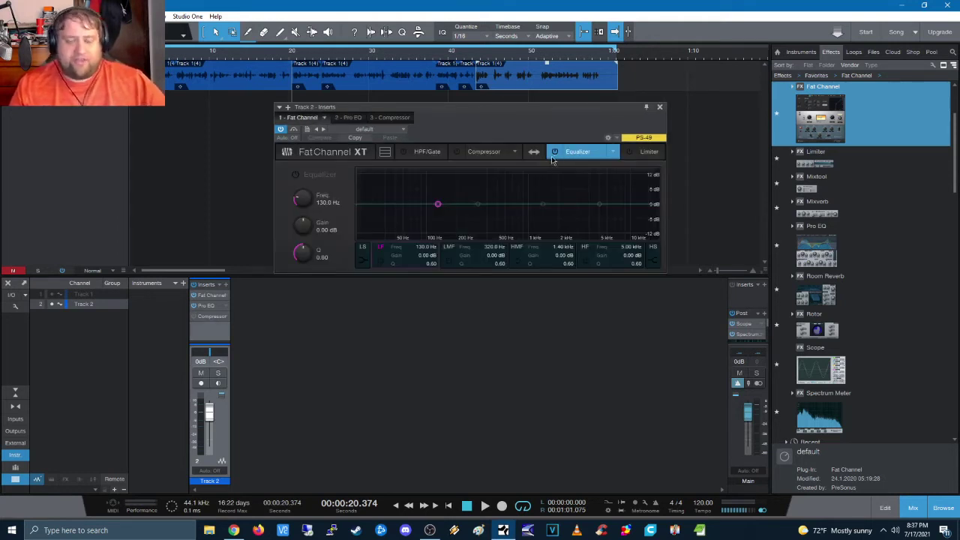
{"action": "left_click", "coordinate": [556, 152]}
{"action": "left_click", "coordinate": [613, 152]}
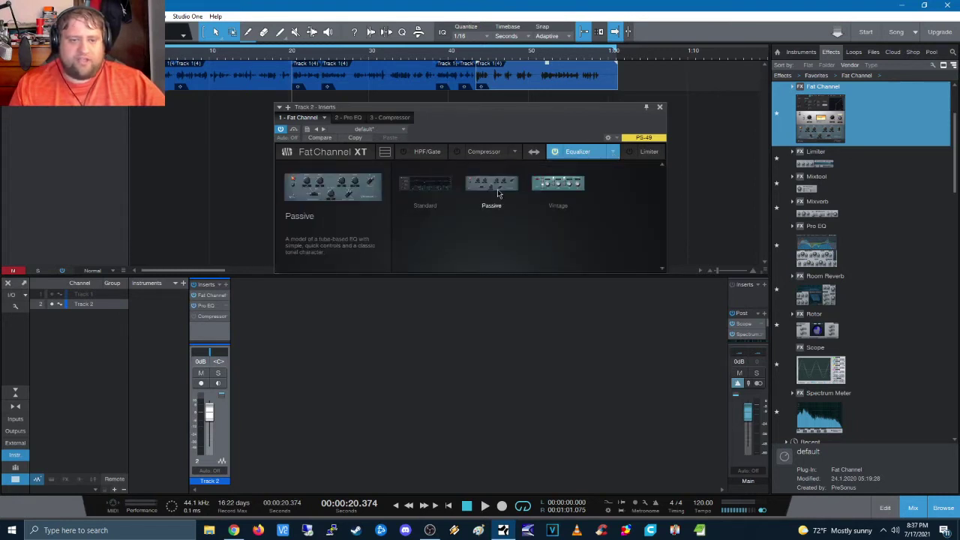
{"action": "left_click", "coordinate": [497, 189]}
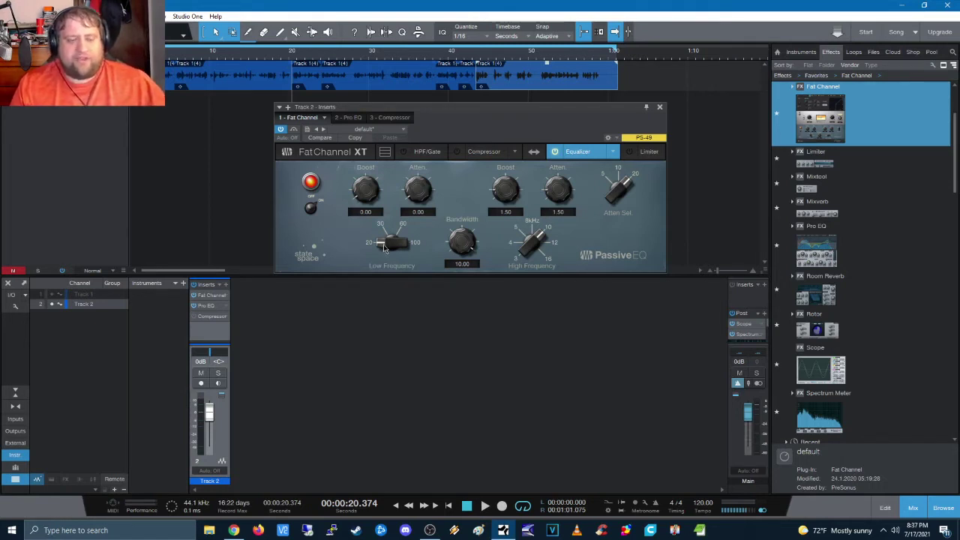
- Raise the low frequency toward 60 and set low attenuation and low boost to 3.25
{"action": "left_click_drag", "start_coordinate": [383, 244], "coordinate": [462, 175]}
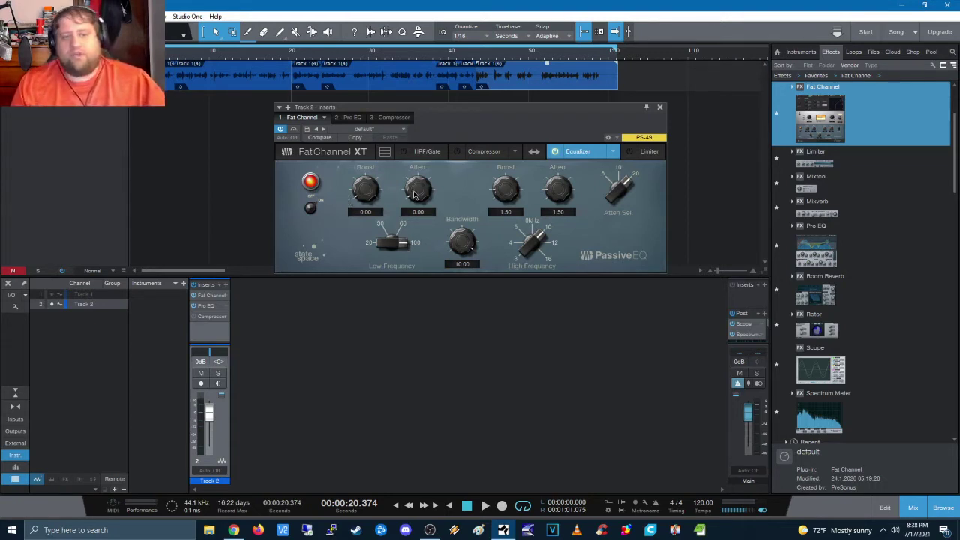
{"action": "left_click_drag", "start_coordinate": [414, 195], "coordinate": [412, 158]}
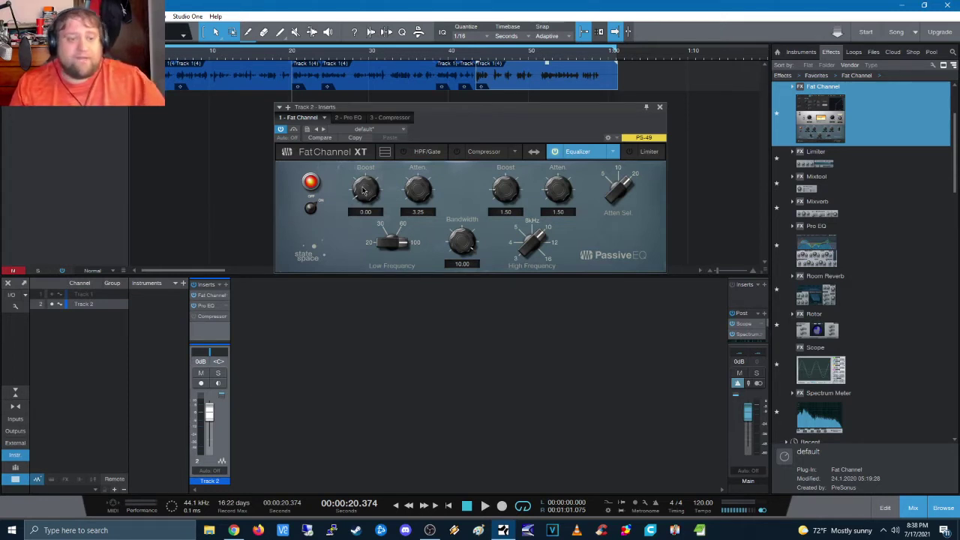
{"action": "left_click_drag", "start_coordinate": [364, 191], "coordinate": [373, 172]}
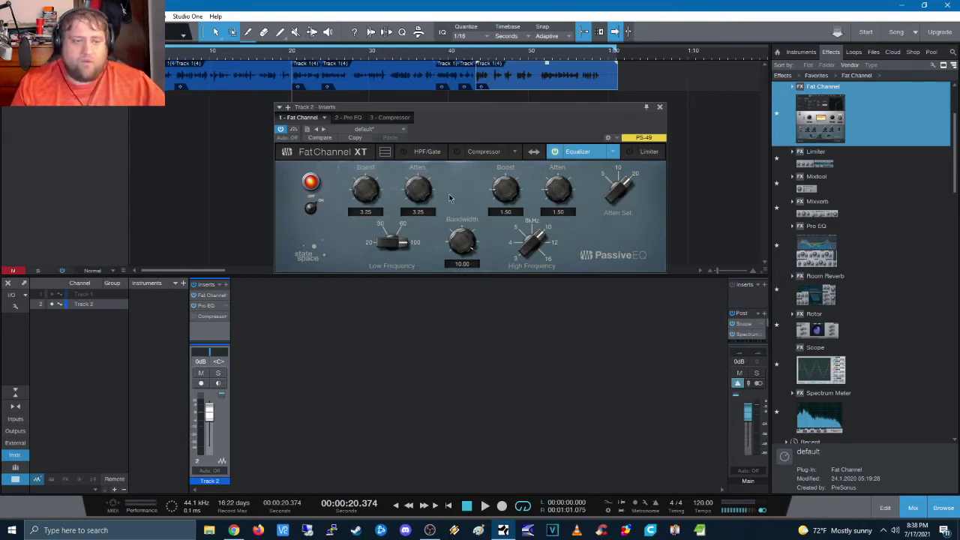
- Play the voiceover while toggling the Passive EQ bypass, leaving the EQ engaged
{"action": "left_click", "coordinate": [311, 209]}
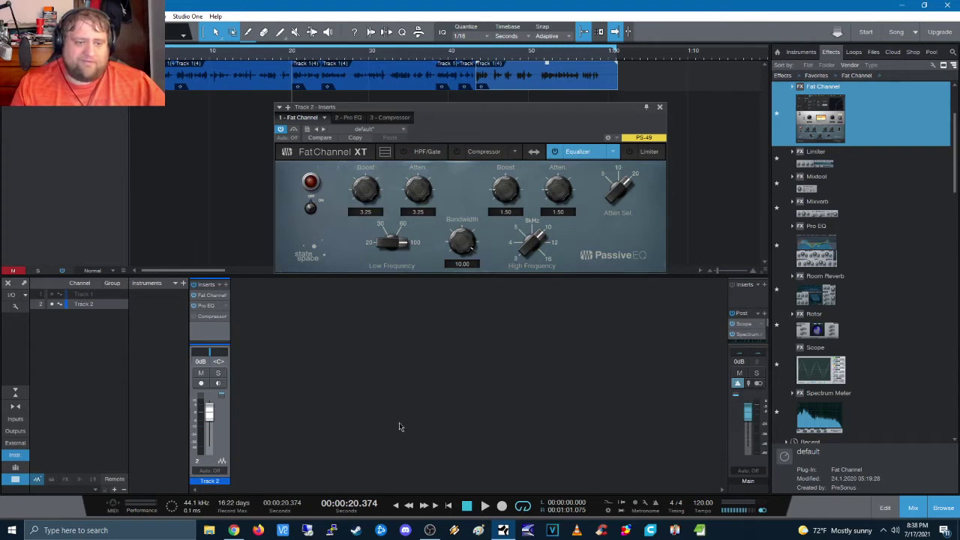
{"action": "left_click", "coordinate": [484, 506]}
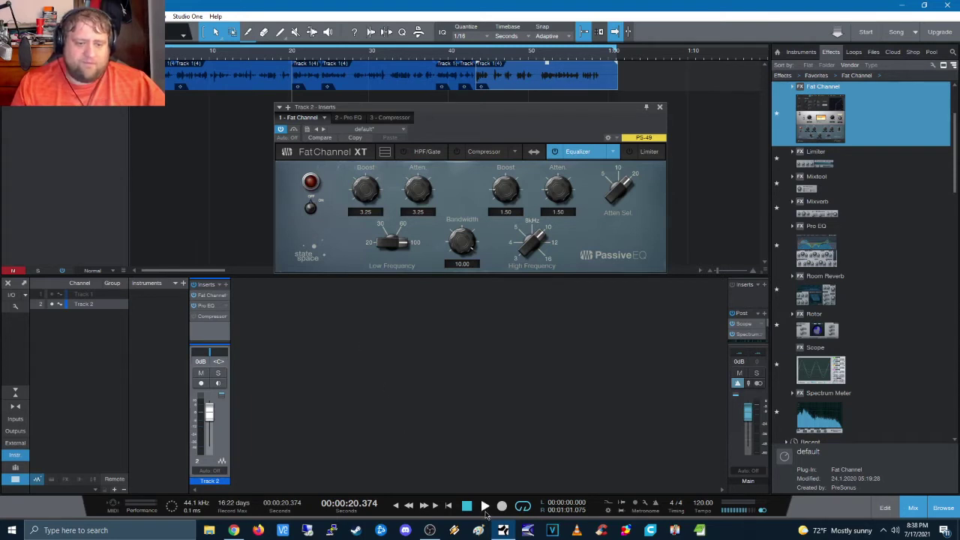
{"action": "left_click", "coordinate": [312, 208]}
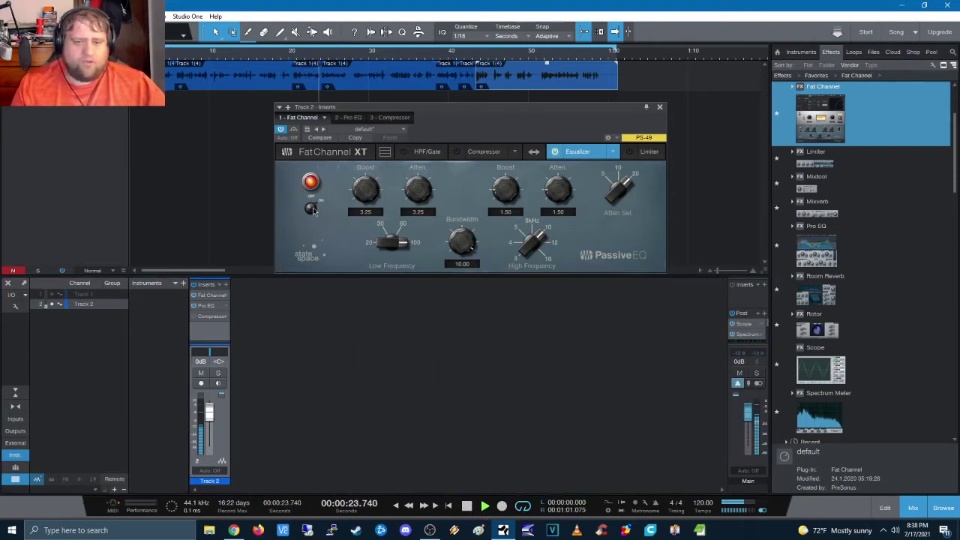
{"action": "left_click", "coordinate": [312, 209]}
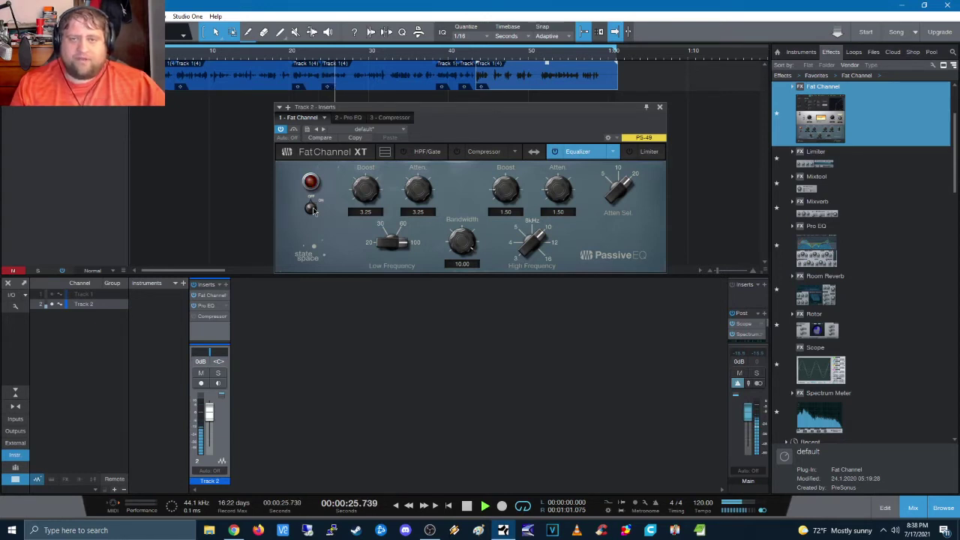
{"action": "left_click", "coordinate": [312, 209]}
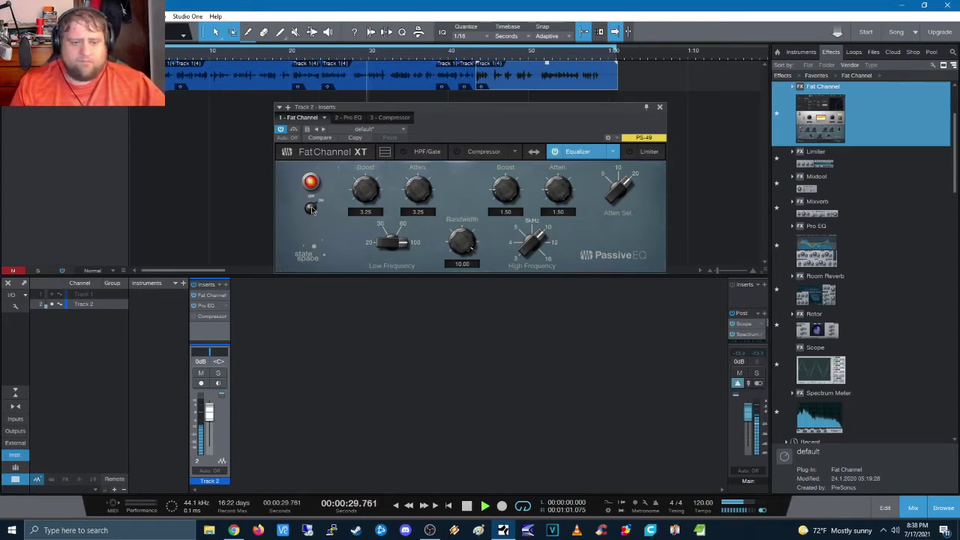
{"action": "left_click", "coordinate": [467, 506]}
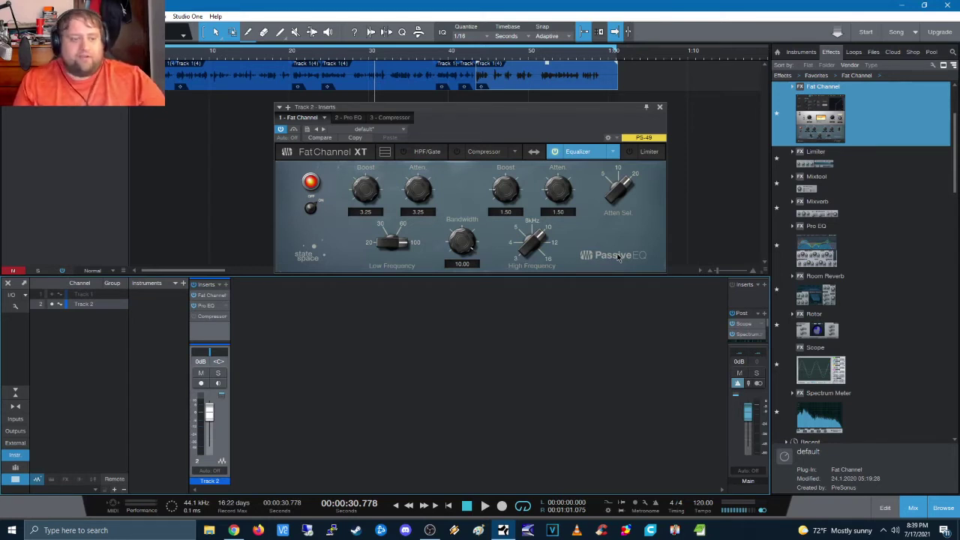
{"action": "left_click", "coordinate": [205, 307]}
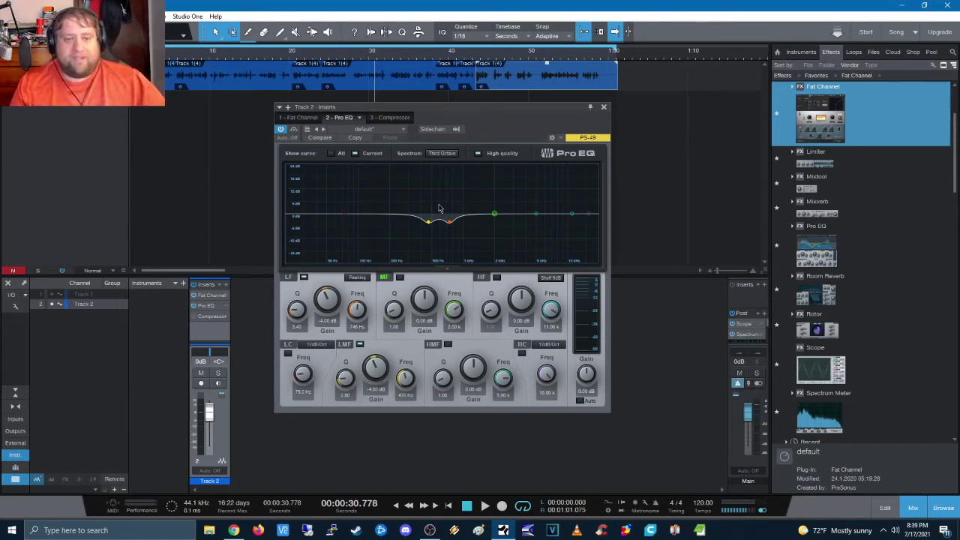
{"action": "left_click_drag", "start_coordinate": [350, 217], "coordinate": [353, 215]}
{"action": "double_click", "coordinate": [353, 215]}
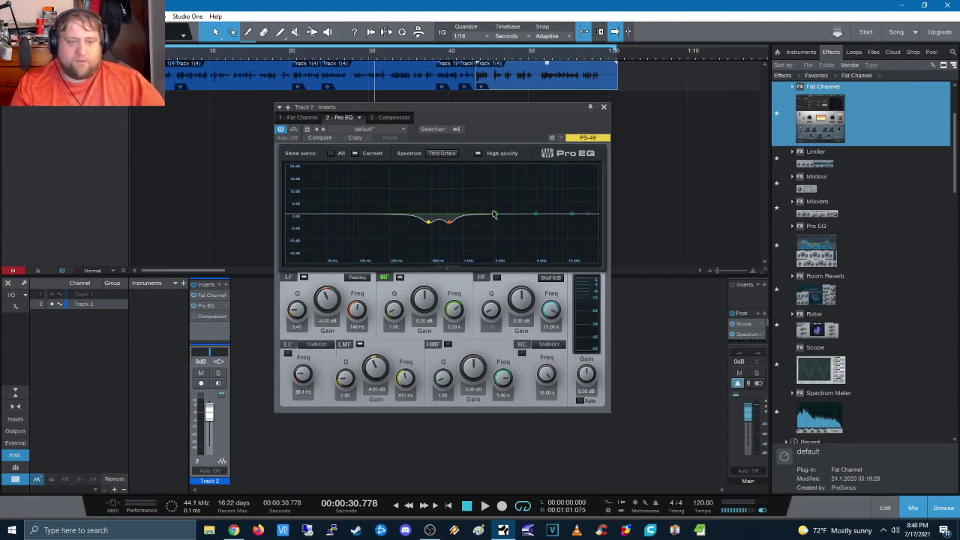
{"action": "left_click_drag", "start_coordinate": [493, 215], "coordinate": [377, 185]}
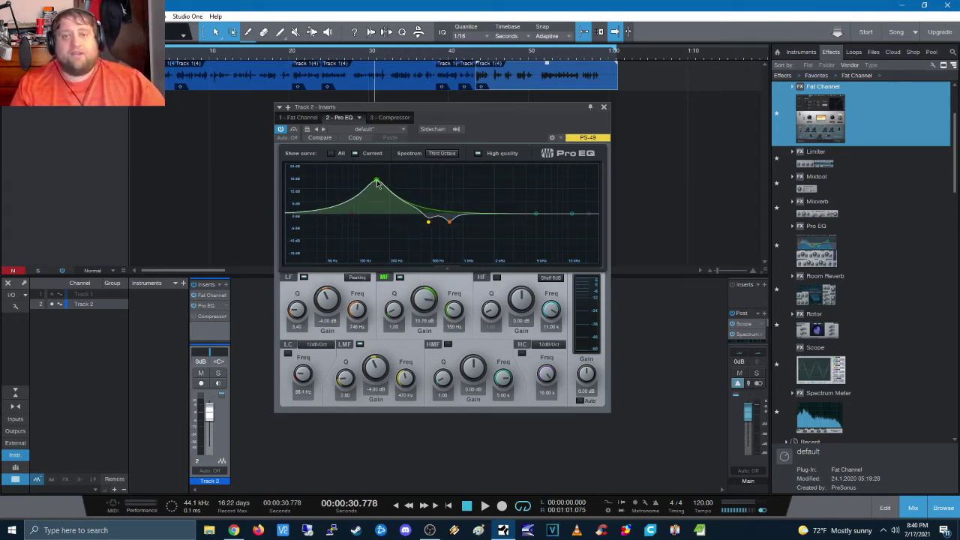
{"action": "left_click_drag", "start_coordinate": [377, 185], "coordinate": [378, 183]}
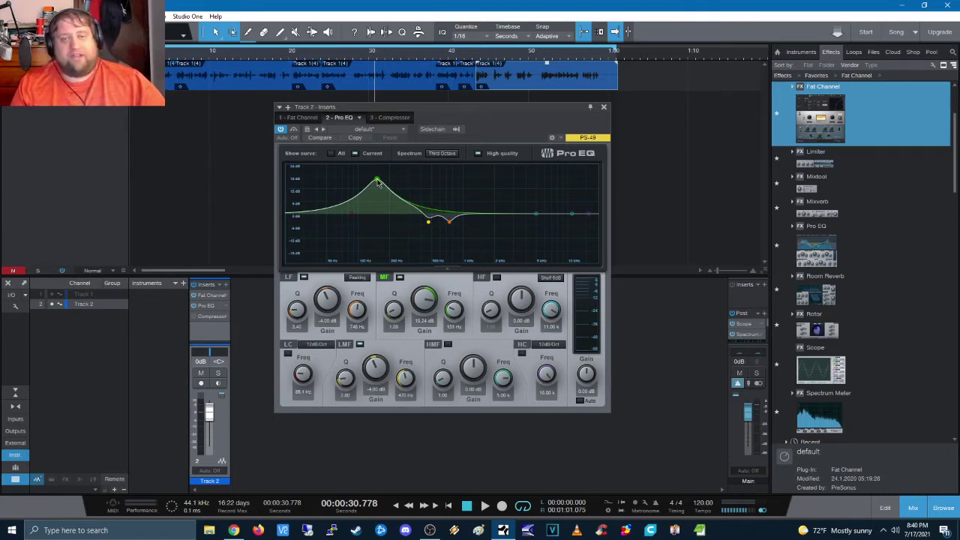
{"action": "left_click_drag", "start_coordinate": [378, 184], "coordinate": [373, 204]}
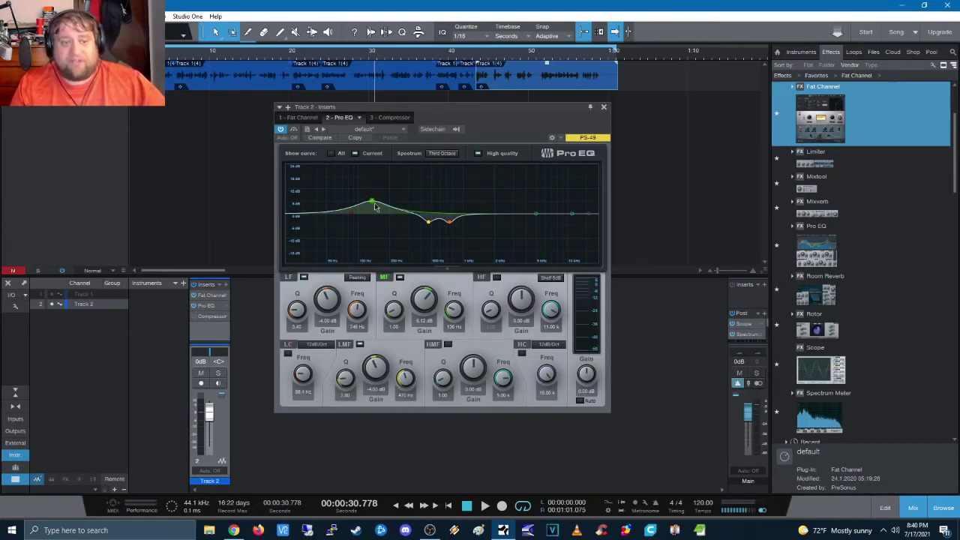
{"action": "double_click", "coordinate": [372, 204]}
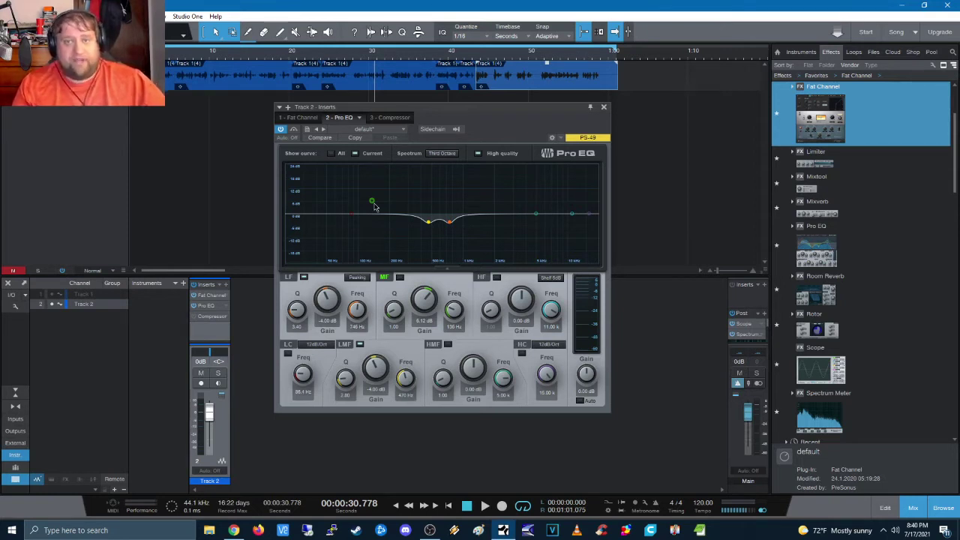
{"action": "left_click_drag", "start_coordinate": [376, 206], "coordinate": [375, 199]}
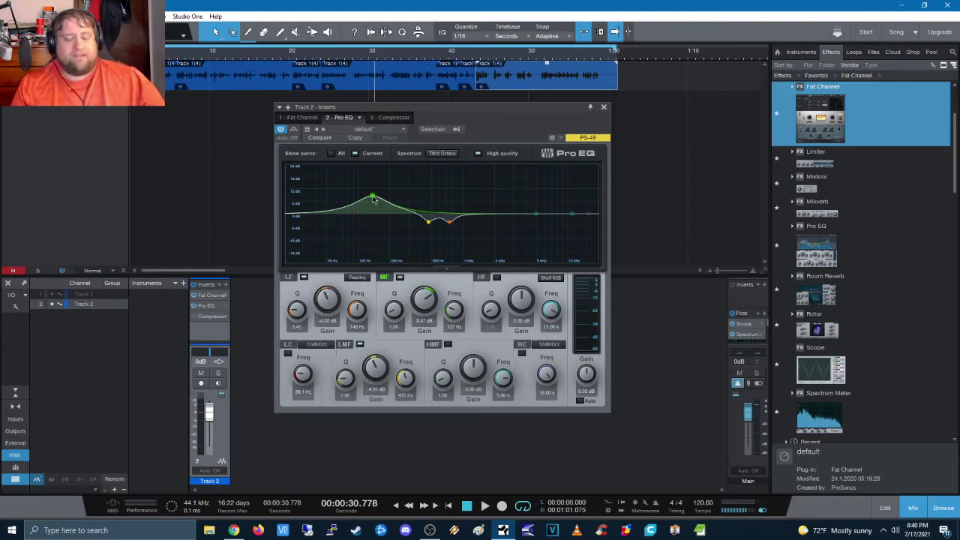
{"action": "left_click_drag", "start_coordinate": [373, 198], "coordinate": [374, 201]}
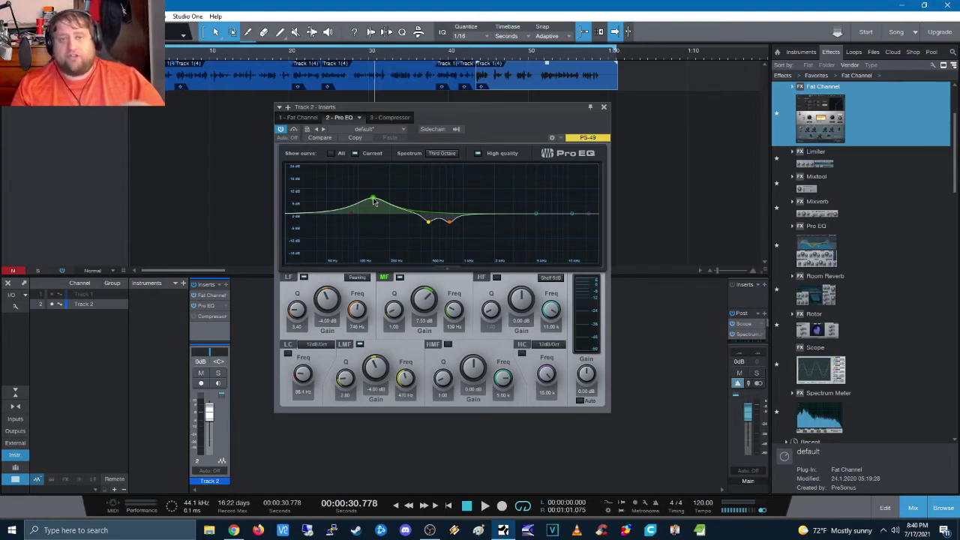
{"action": "left_click_drag", "start_coordinate": [374, 201], "coordinate": [375, 196]}
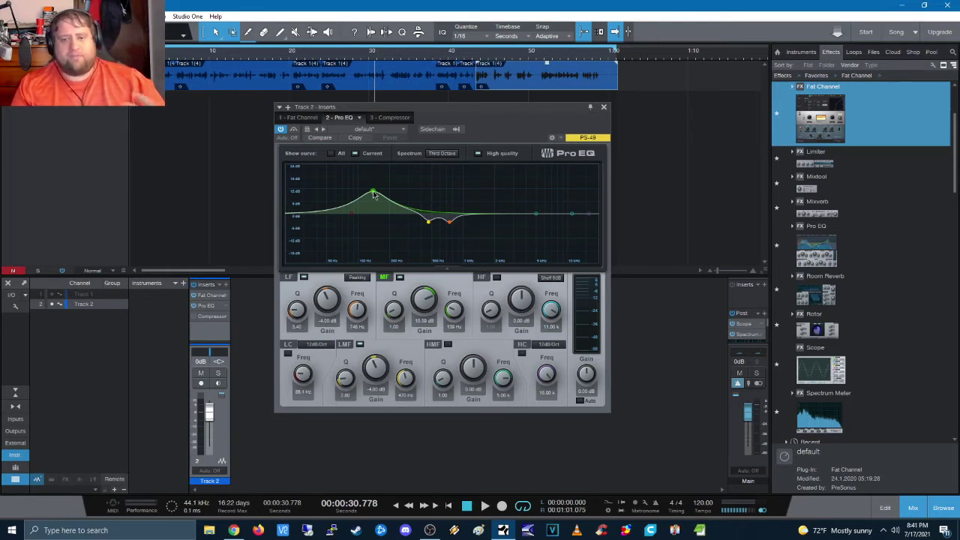
{"action": "double_click", "coordinate": [375, 195]}
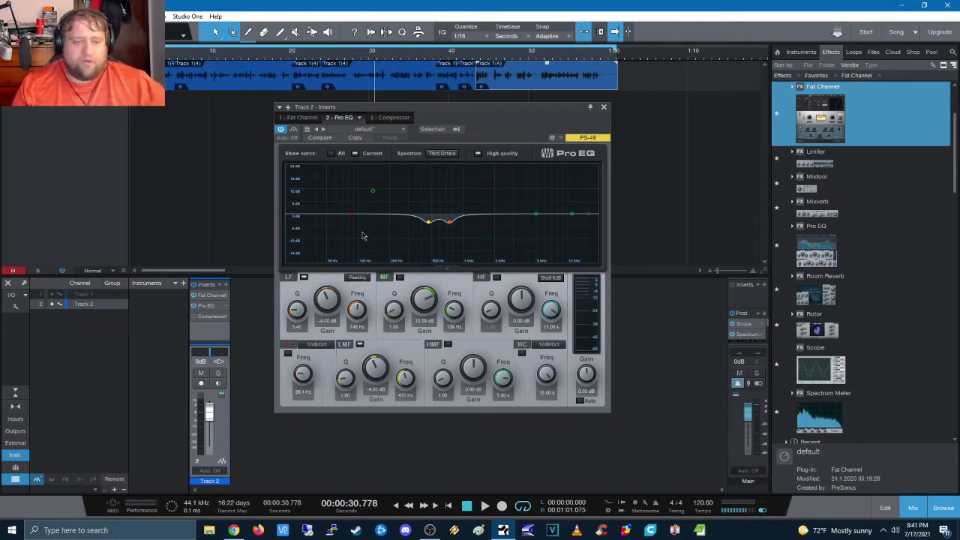
{"action": "double_click", "coordinate": [373, 192]}
{"action": "left_click_drag", "start_coordinate": [373, 192], "coordinate": [495, 216]}
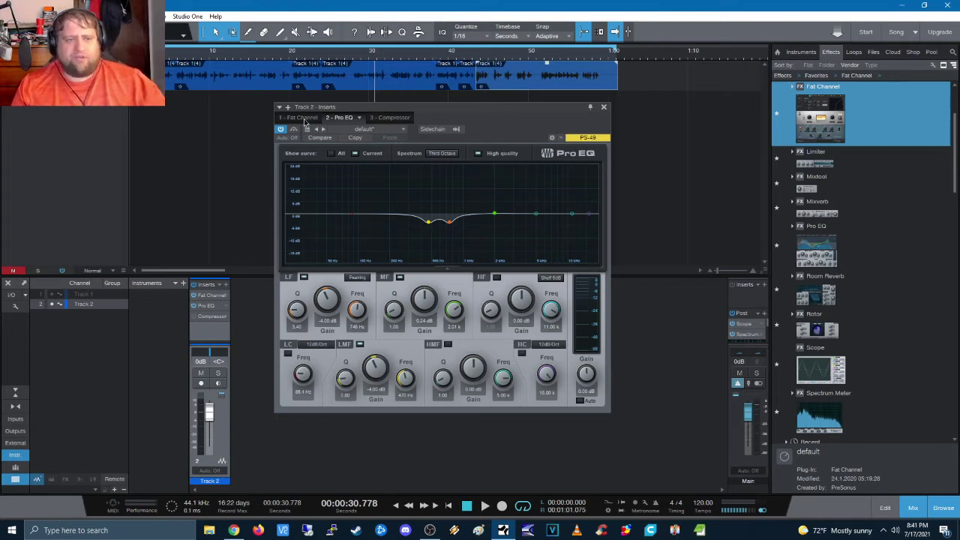
- Return to the Fat Channel Passive EQ and change the high band's frequency and boost
{"action": "left_click", "coordinate": [301, 118]}
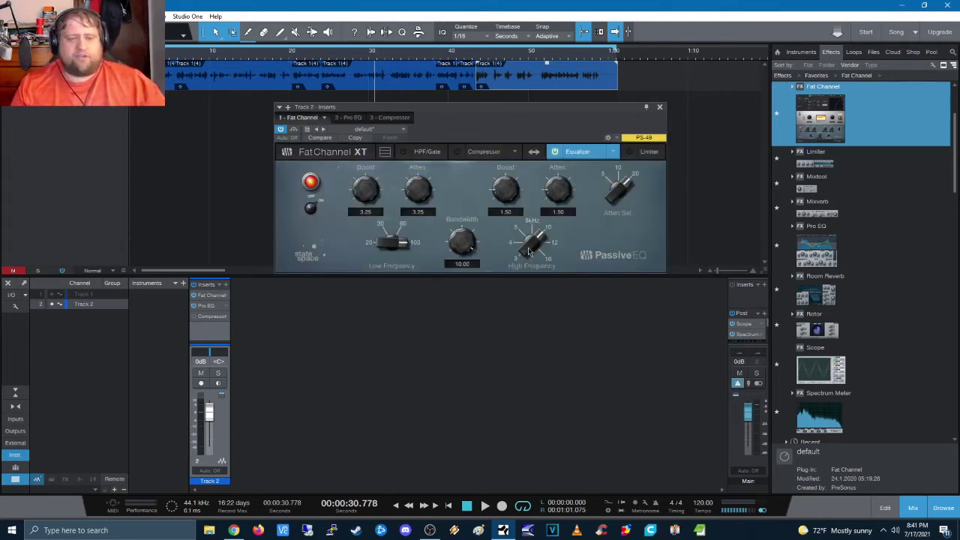
{"action": "left_click_drag", "start_coordinate": [530, 226], "coordinate": [525, 235]}
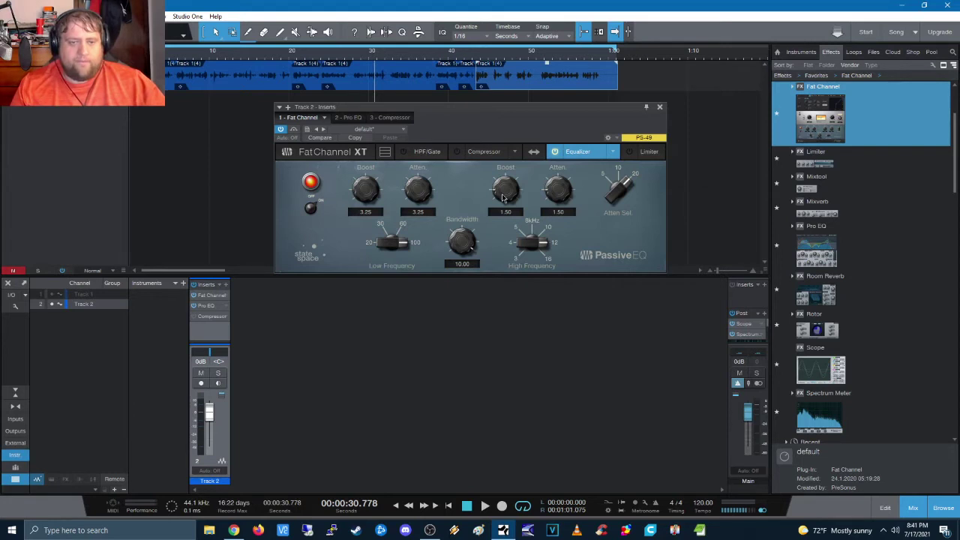
{"action": "left_click_drag", "start_coordinate": [503, 198], "coordinate": [508, 163]}
- Audition playback while sweeping the high boost up to 10.00 and back to 5.25
{"action": "left_click", "coordinate": [485, 508]}
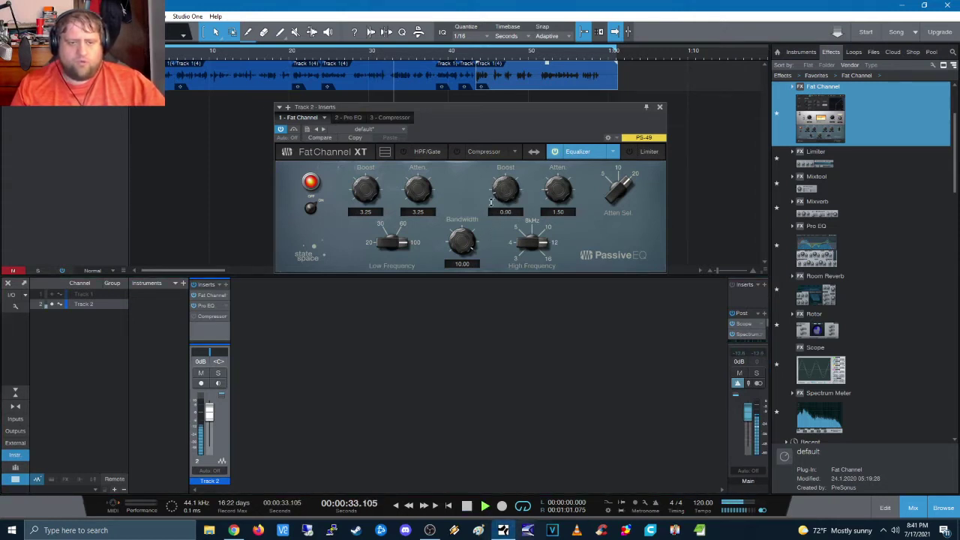
{"action": "left_click_drag", "start_coordinate": [491, 237], "coordinate": [496, 122]}
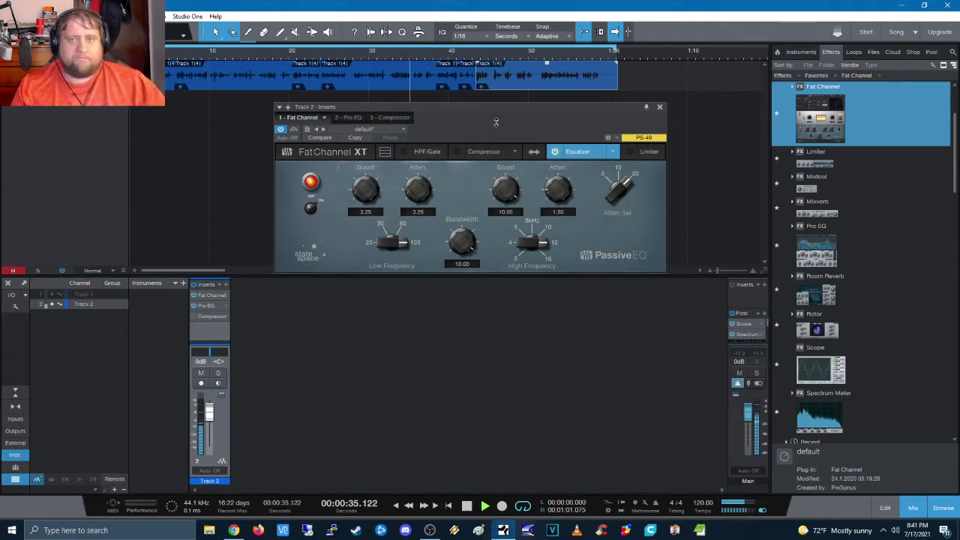
{"action": "left_click_drag", "start_coordinate": [496, 122], "coordinate": [482, 155]}
{"action": "left_click", "coordinate": [466, 506]}
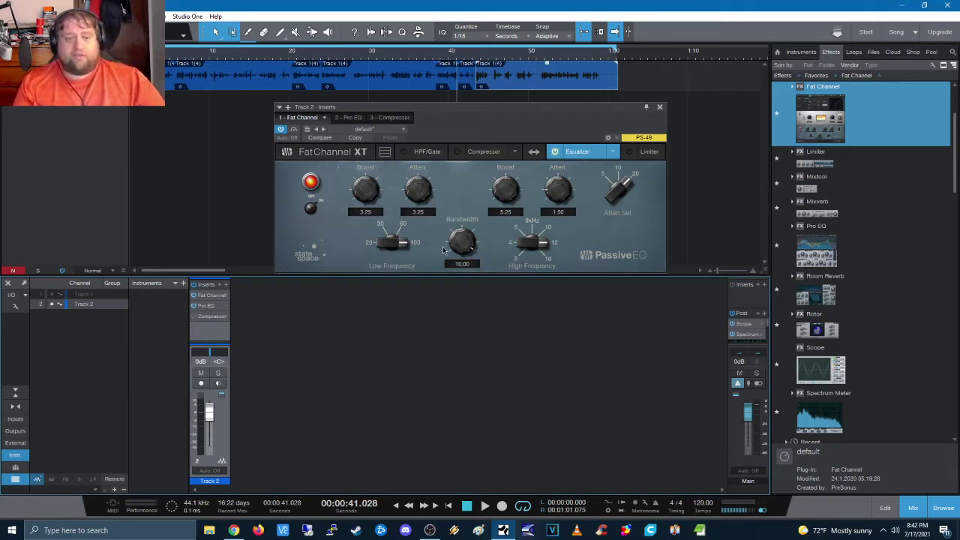
- Narrow the high-band bandwidth while playing back the voiceover
{"action": "left_click_drag", "start_coordinate": [461, 242], "coordinate": [474, 212]}
{"action": "key", "text": "space"}
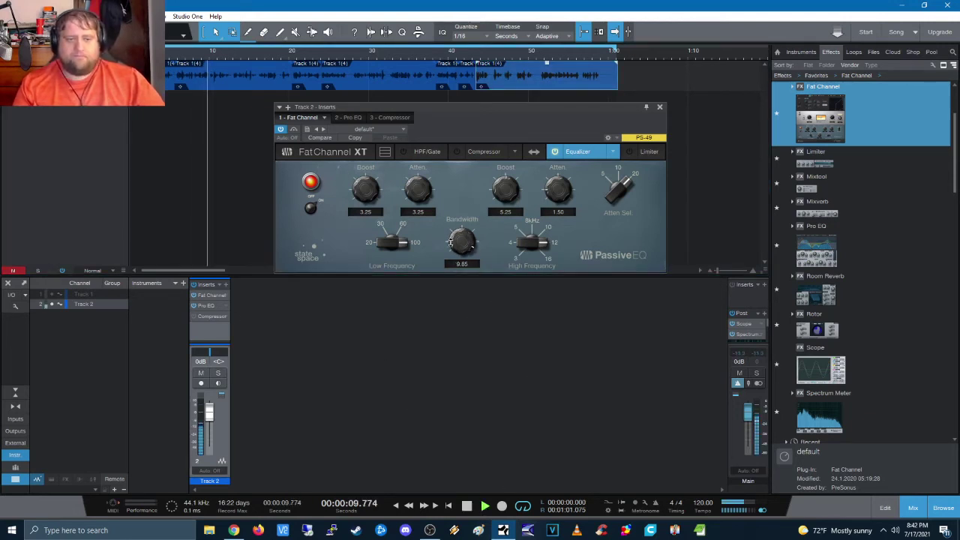
{"action": "left_click_drag", "start_coordinate": [462, 240], "coordinate": [427, 281]}
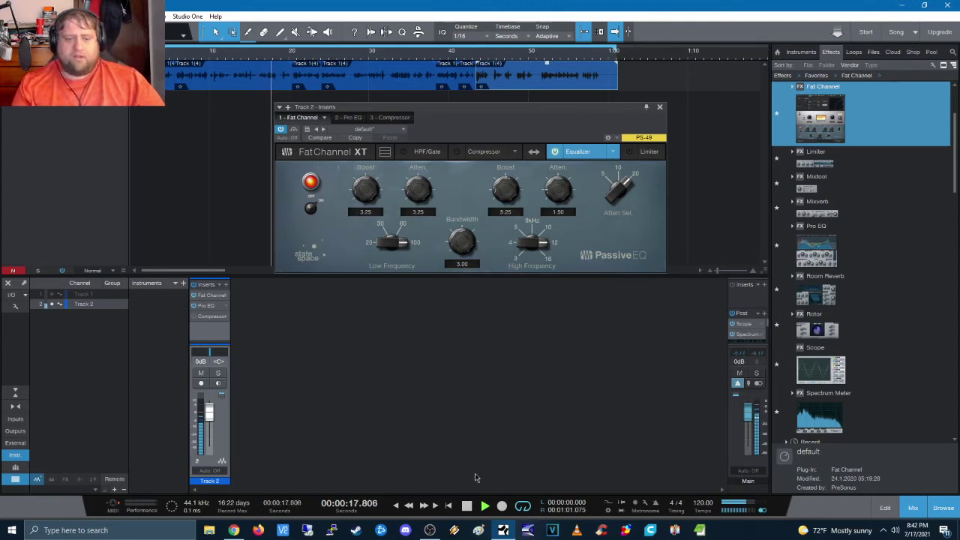
{"action": "left_click", "coordinate": [467, 507]}
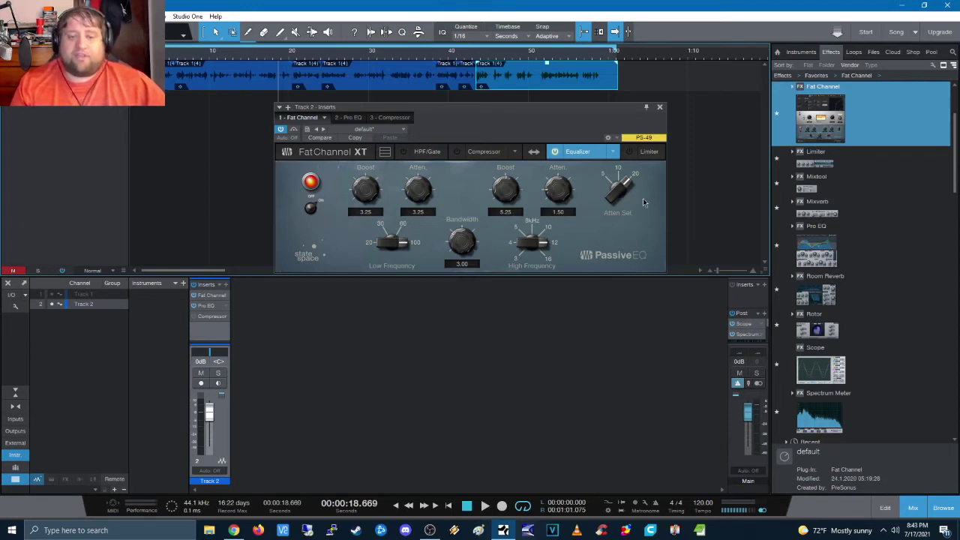
- Set the attenuation selector to 10, high attenuation to 2.60 and high boost to 6.60 while auditioning
{"action": "left_click_drag", "start_coordinate": [619, 191], "coordinate": [605, 203]}
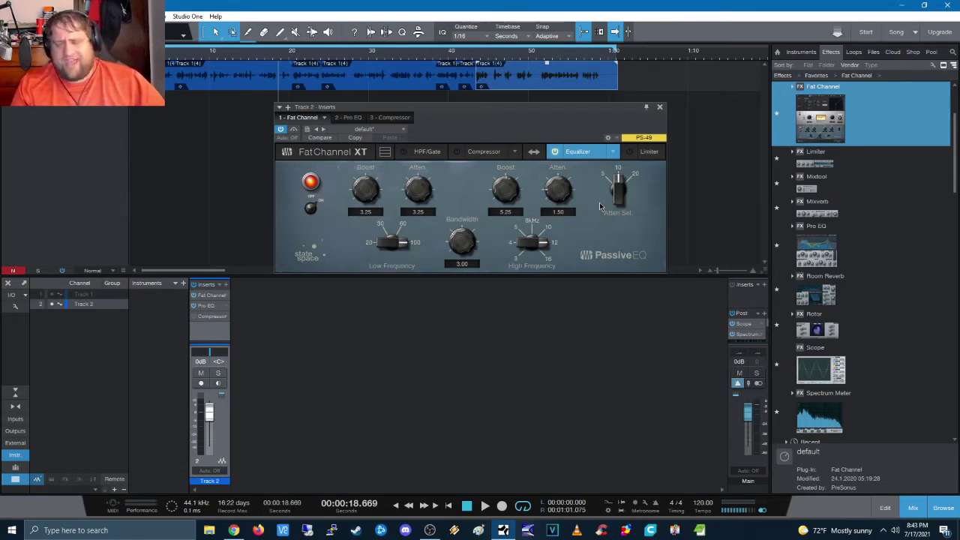
{"action": "left_click_drag", "start_coordinate": [559, 202], "coordinate": [553, 219]}
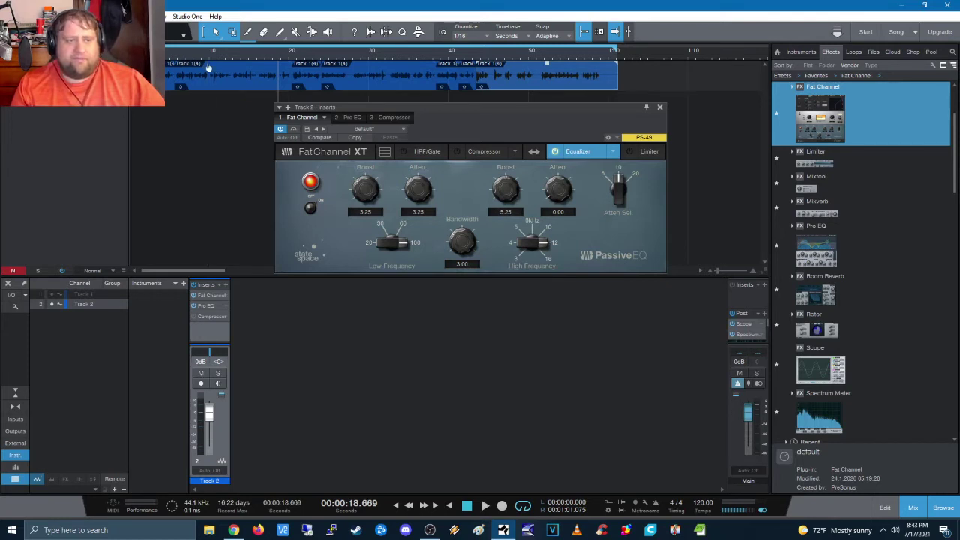
{"action": "left_click", "coordinate": [485, 507]}
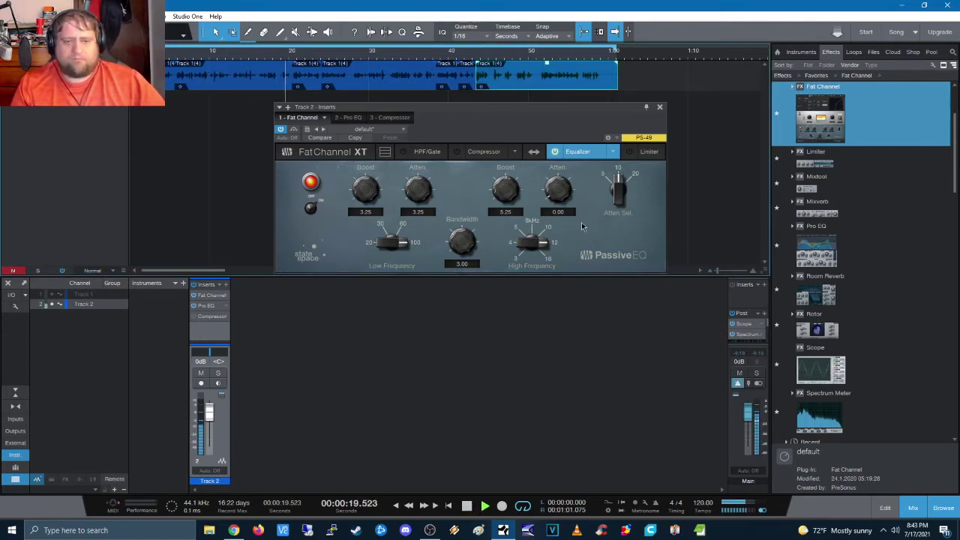
{"action": "left_click_drag", "start_coordinate": [557, 189], "coordinate": [514, 128]}
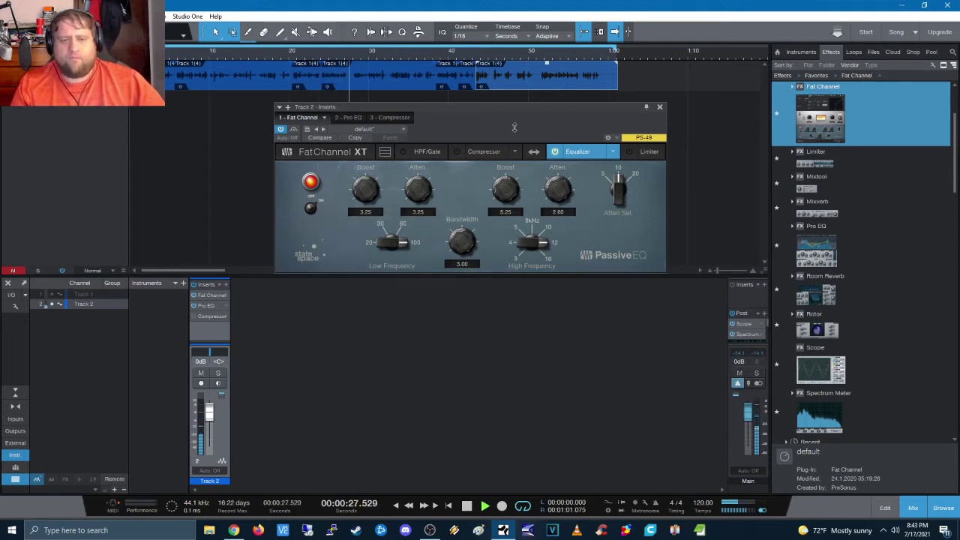
{"action": "mouse_move", "coordinate": [507, 191]}
{"action": "left_mouse_down"}
{"action": "mouse_move", "coordinate": [512, 153]}
{"action": "mouse_move", "coordinate": [496, 193]}
{"action": "mouse_move", "coordinate": [503, 173]}
{"action": "left_mouse_up"}
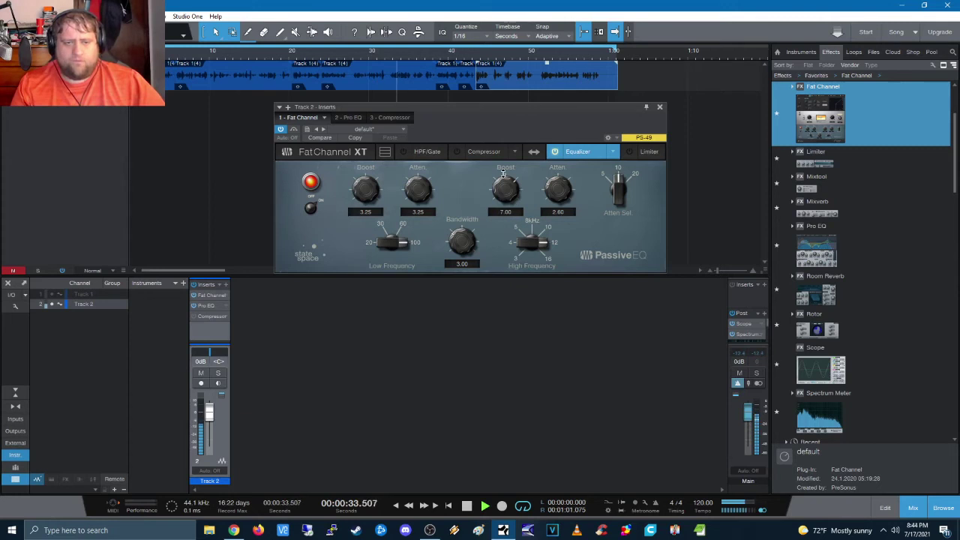
{"action": "left_click_drag", "start_coordinate": [503, 173], "coordinate": [502, 177]}
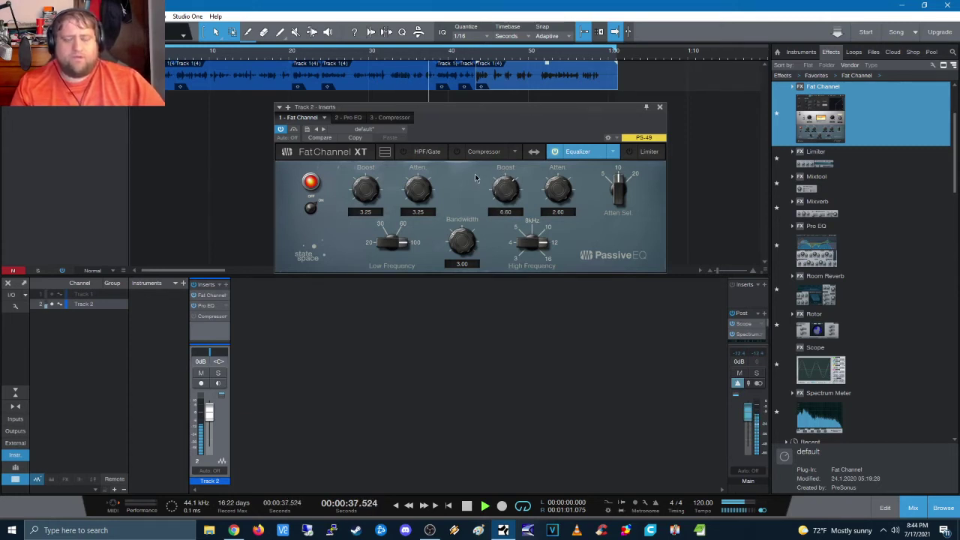
{"action": "left_click", "coordinate": [466, 506]}
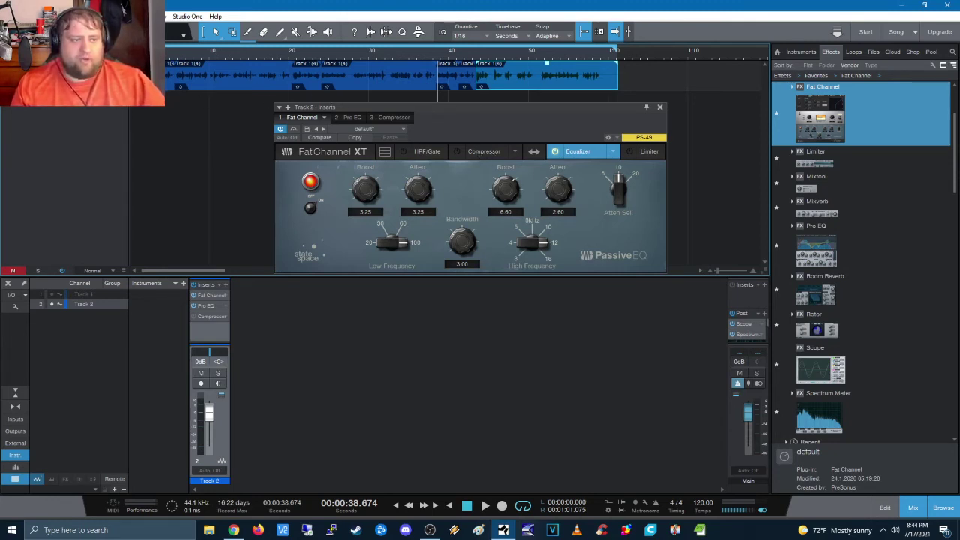
- Move the Inserts window off the waveform and play the EQ'd voiceover from about 13 s
{"action": "left_click_drag", "start_coordinate": [432, 111], "coordinate": [490, 224]}
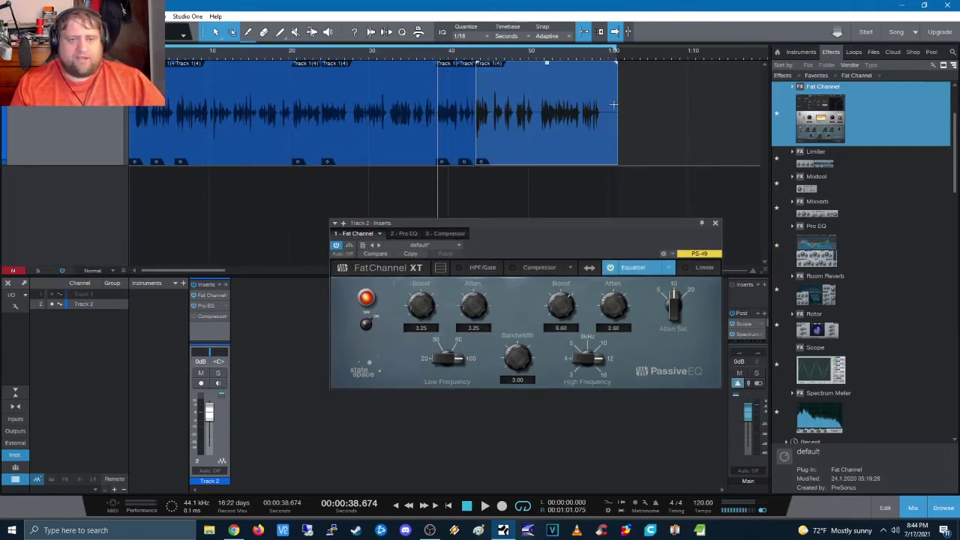
{"action": "left_click_drag", "start_coordinate": [536, 223], "coordinate": [472, 188]}
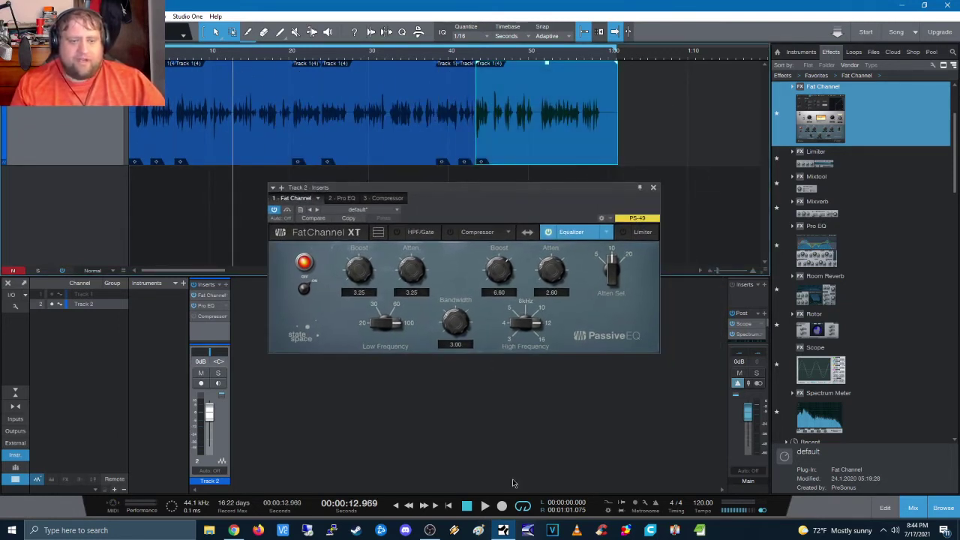
{"action": "left_click", "coordinate": [485, 505]}
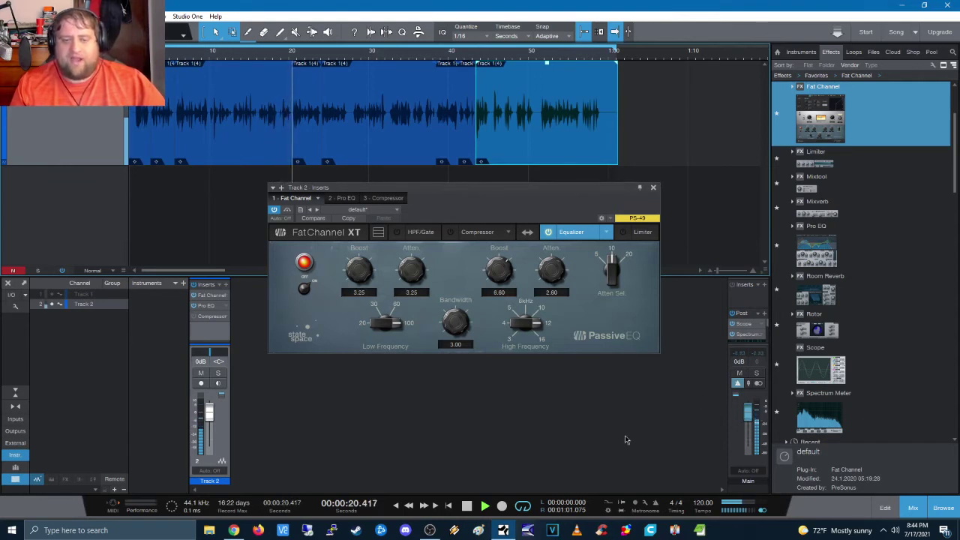
{"action": "key", "text": "space"}
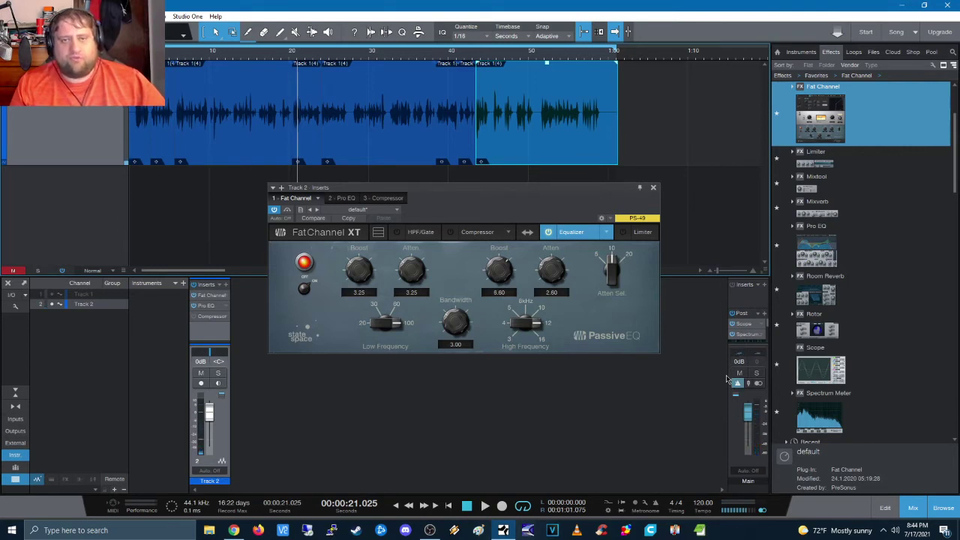
- Show the Fat Channel compressor and set its threshold to -24.08 dB with a 4.0:1 ratio
{"action": "left_click", "coordinate": [477, 237]}
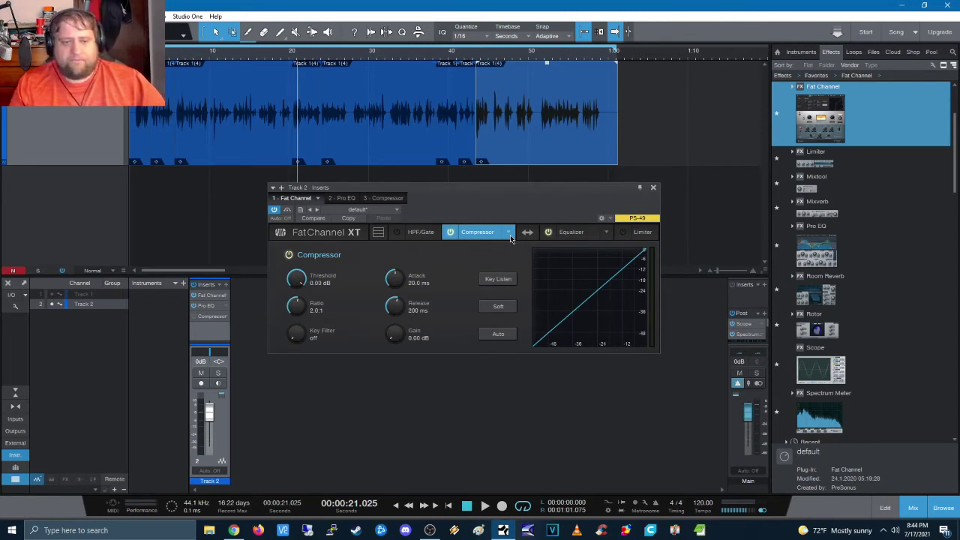
{"action": "left_click", "coordinate": [509, 234]}
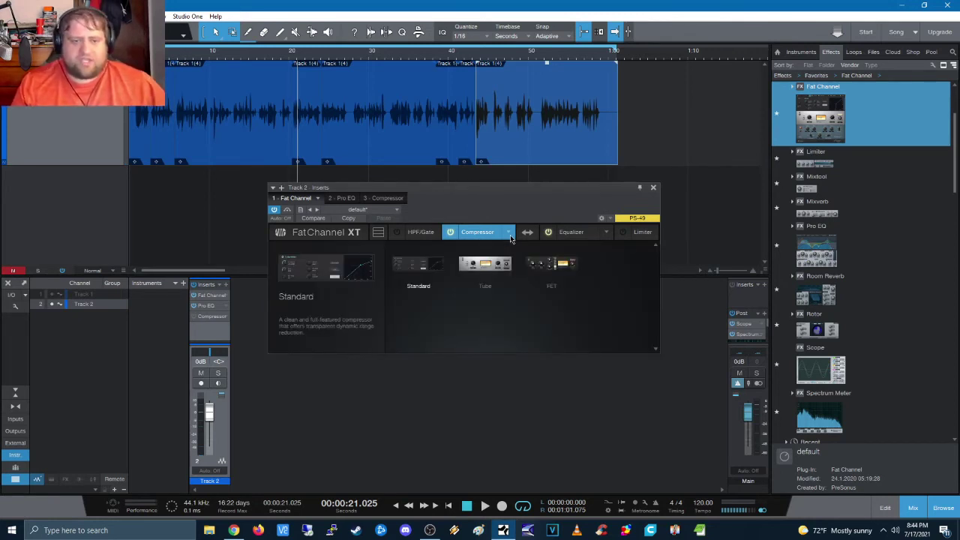
{"action": "left_click", "coordinate": [482, 236]}
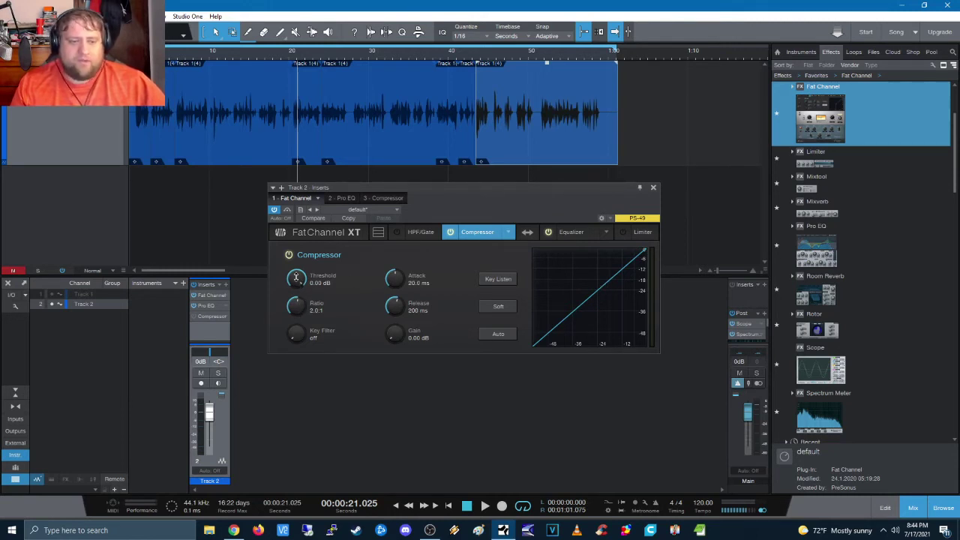
{"action": "mouse_move", "coordinate": [300, 280]}
{"action": "left_mouse_down"}
{"action": "mouse_move", "coordinate": [293, 319]}
{"action": "mouse_move", "coordinate": [297, 291]}
{"action": "mouse_move", "coordinate": [294, 306]}
{"action": "mouse_move", "coordinate": [303, 297]}
{"action": "mouse_move", "coordinate": [296, 278]}
{"action": "left_mouse_up"}
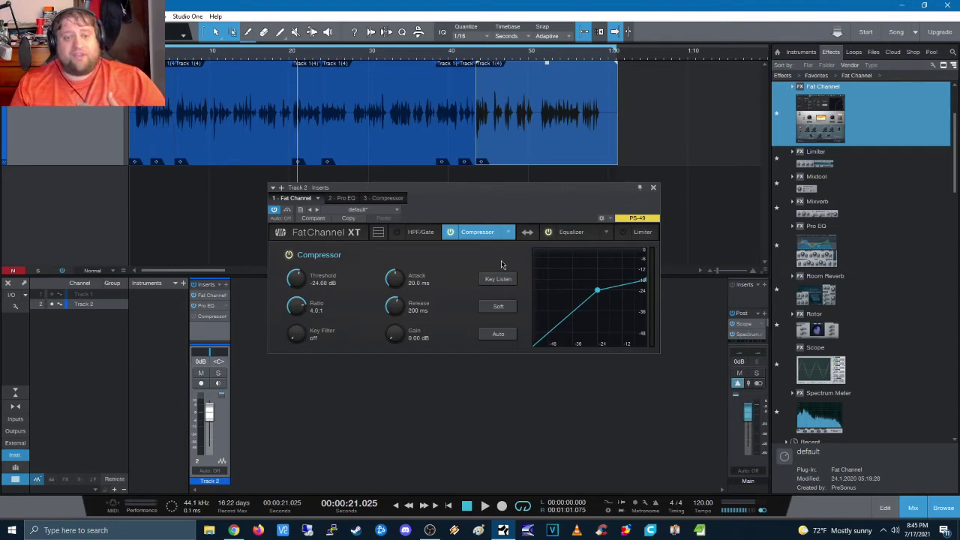
- Scroll the Fat Channel compressor model selector down until the FET Comp model is loaded
{"action": "scroll", "coordinate": [509, 235], "scroll_direction": "down", "scroll_amount": 4}
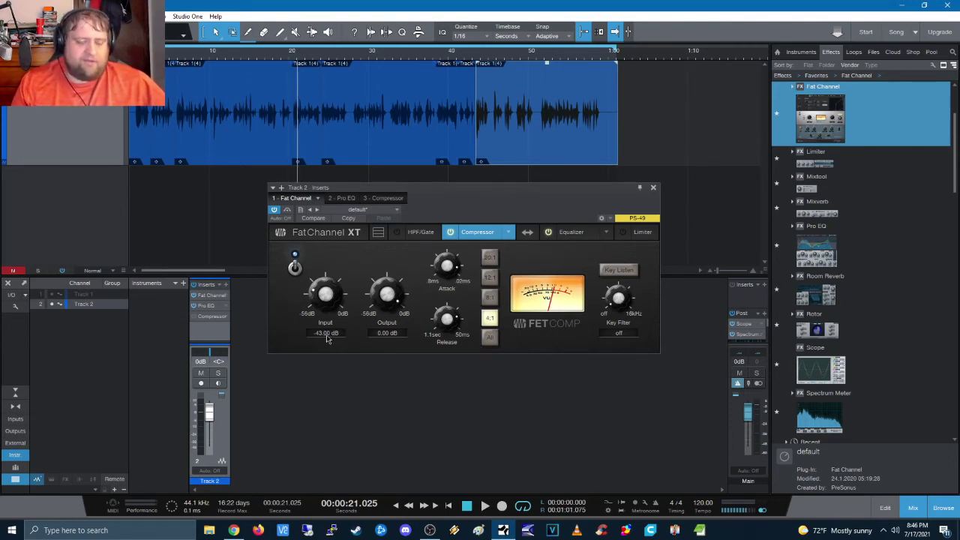
- While the voiceover plays, lower the FET output to -12.32 dB and raise the input to -23.68 dB
{"action": "left_click", "coordinate": [485, 507]}
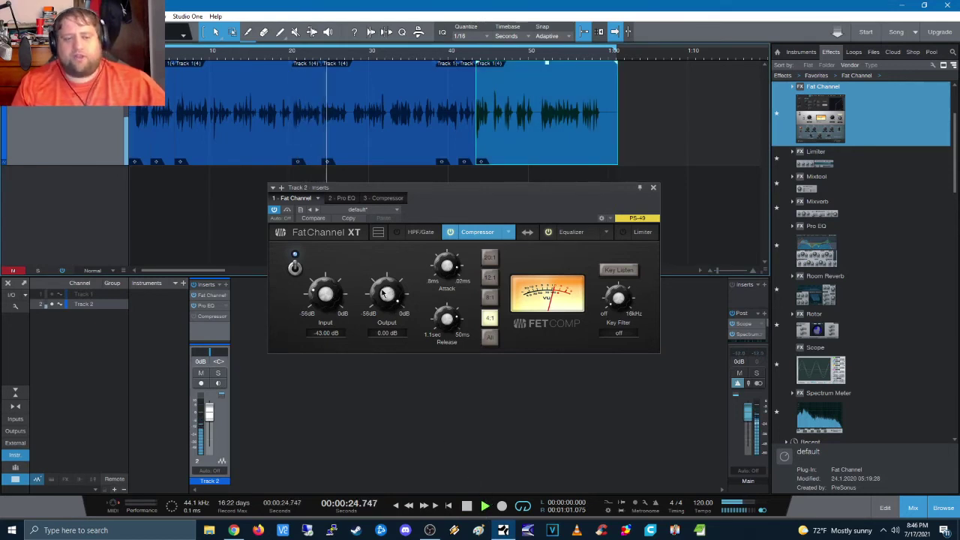
{"action": "left_click_drag", "start_coordinate": [385, 294], "coordinate": [375, 306]}
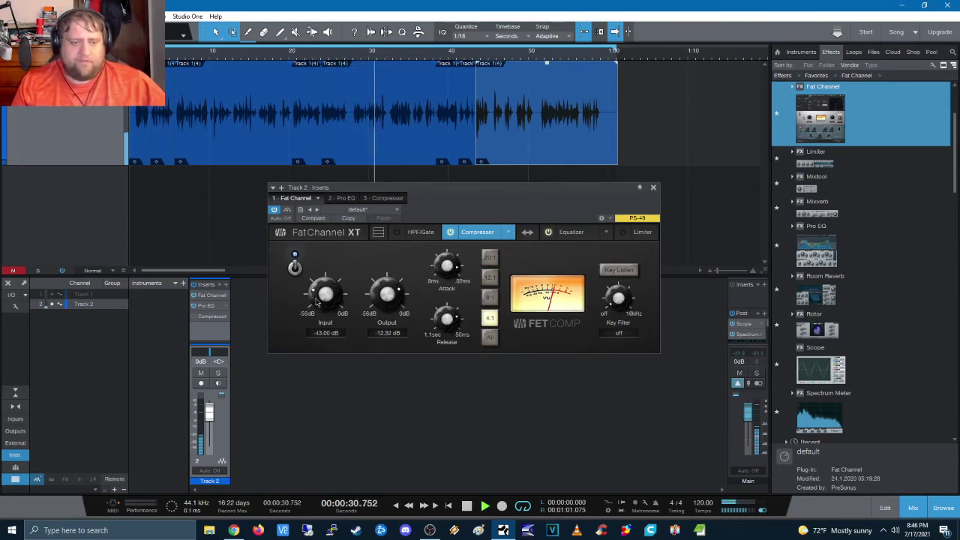
{"action": "left_click_drag", "start_coordinate": [317, 301], "coordinate": [321, 280]}
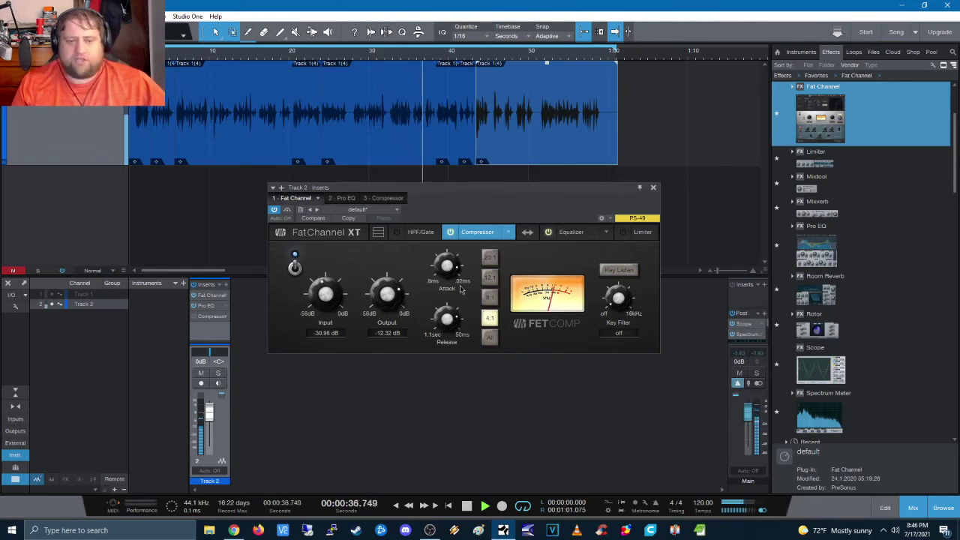
{"action": "left_click_drag", "start_coordinate": [325, 297], "coordinate": [327, 283]}
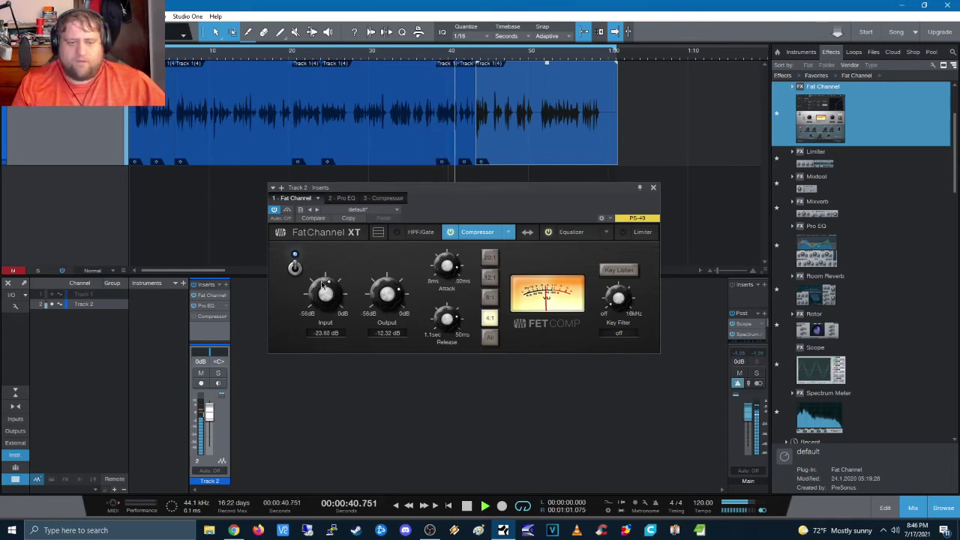
{"action": "key", "text": "space"}
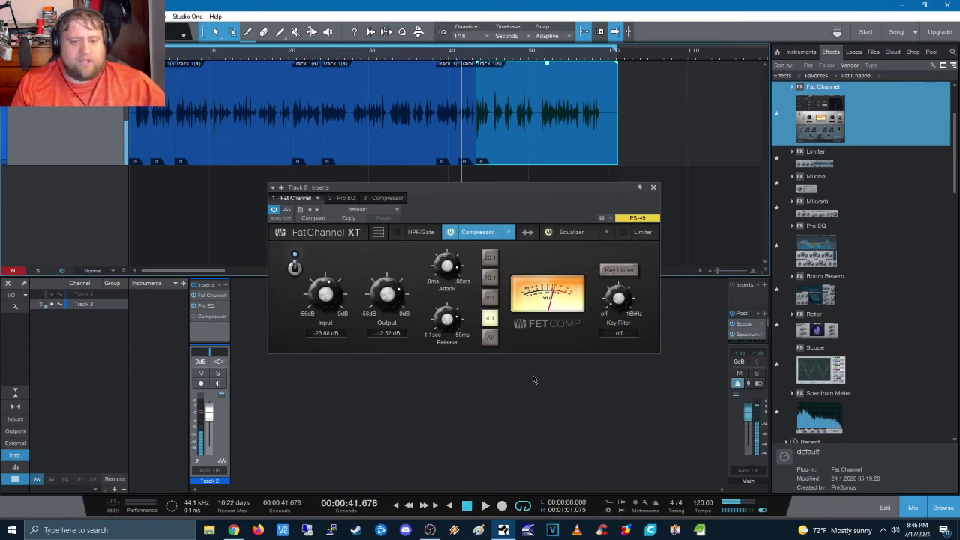
{"action": "left_click", "coordinate": [444, 276]}
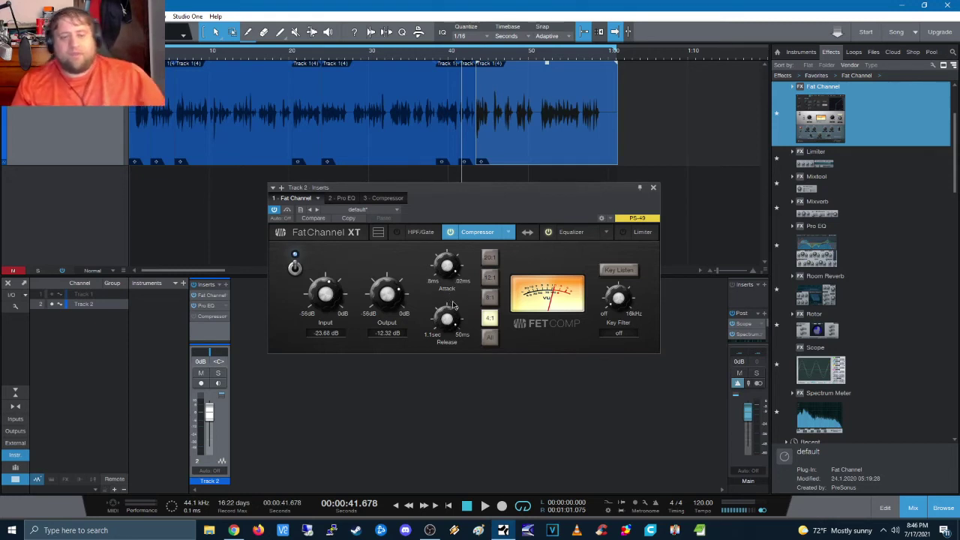
- Compare the FET compressor at 20:1, 12:1 and 4:1 ratios, settling on 20:1
{"action": "left_click", "coordinate": [492, 258]}
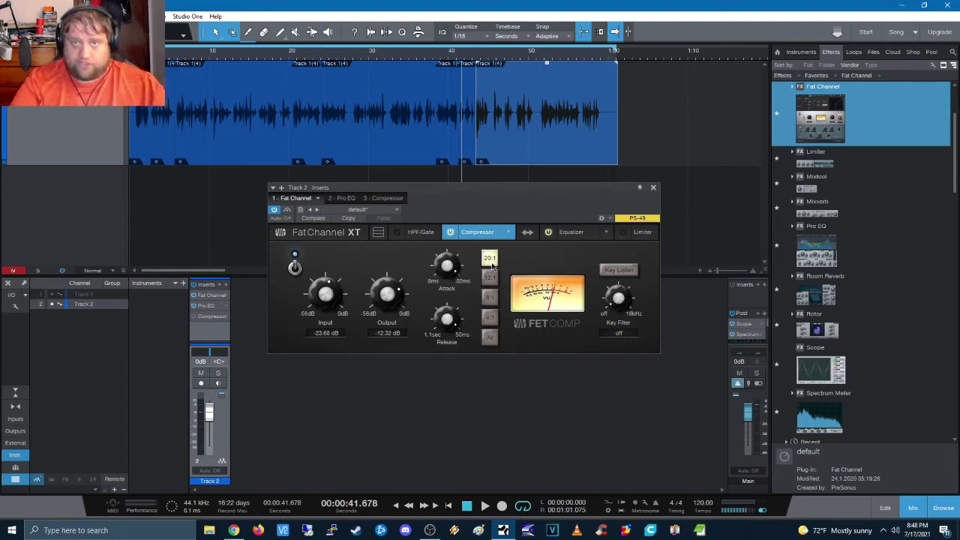
{"action": "left_click", "coordinate": [489, 278]}
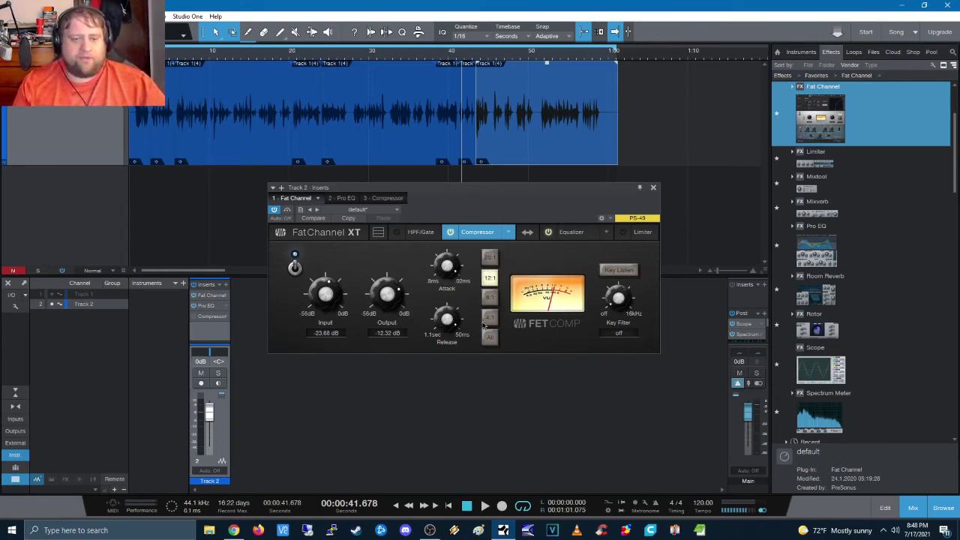
{"action": "left_click", "coordinate": [493, 318]}
{"action": "left_click", "coordinate": [492, 266]}
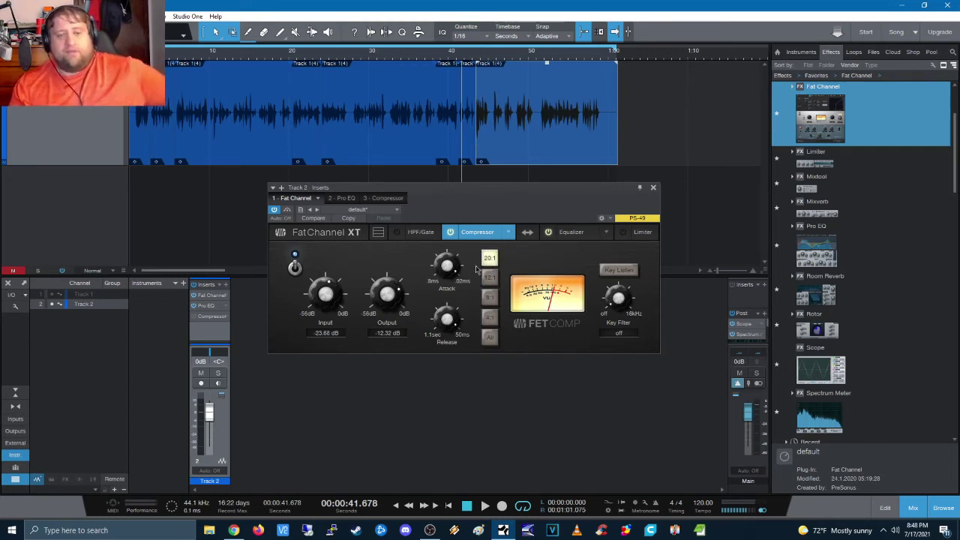
- Bypass the Fat Channel compressor and switch on the separate Compressor insert, showing its editor
{"action": "left_click", "coordinate": [449, 233]}
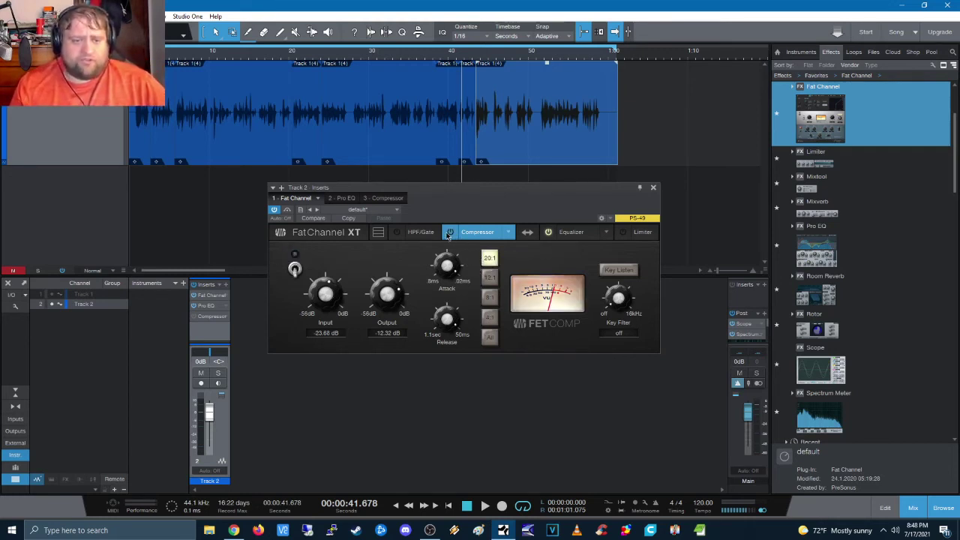
{"action": "double_click", "coordinate": [207, 319]}
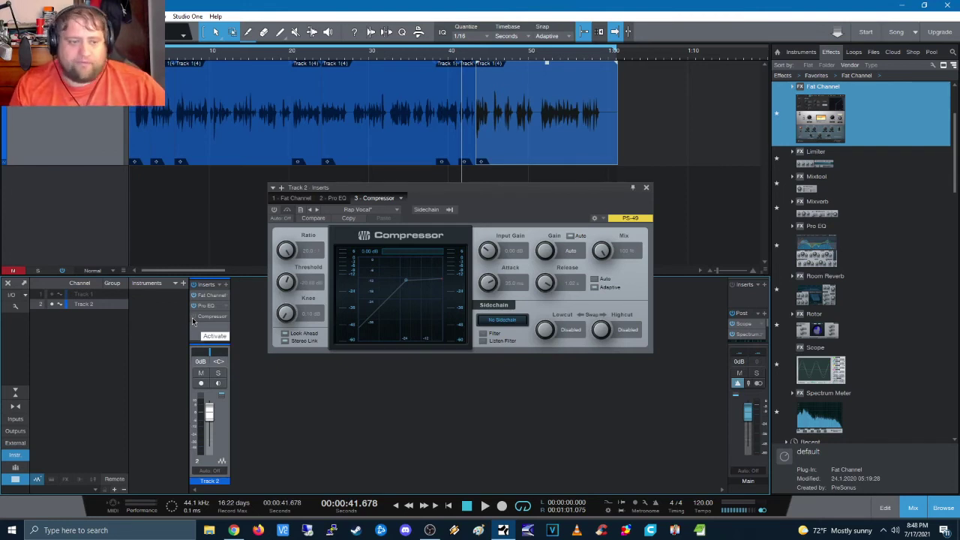
{"action": "left_click", "coordinate": [193, 316]}
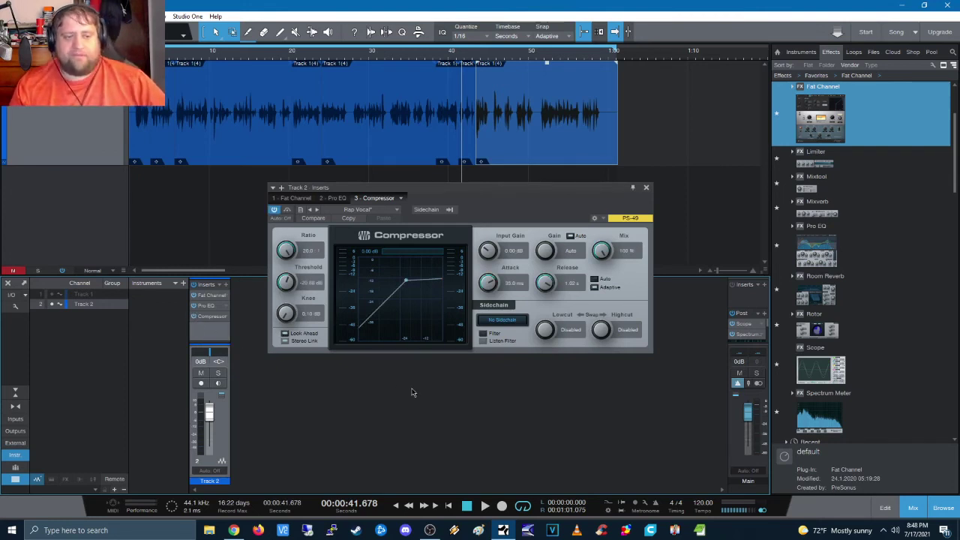
{"action": "left_click", "coordinate": [210, 297]}
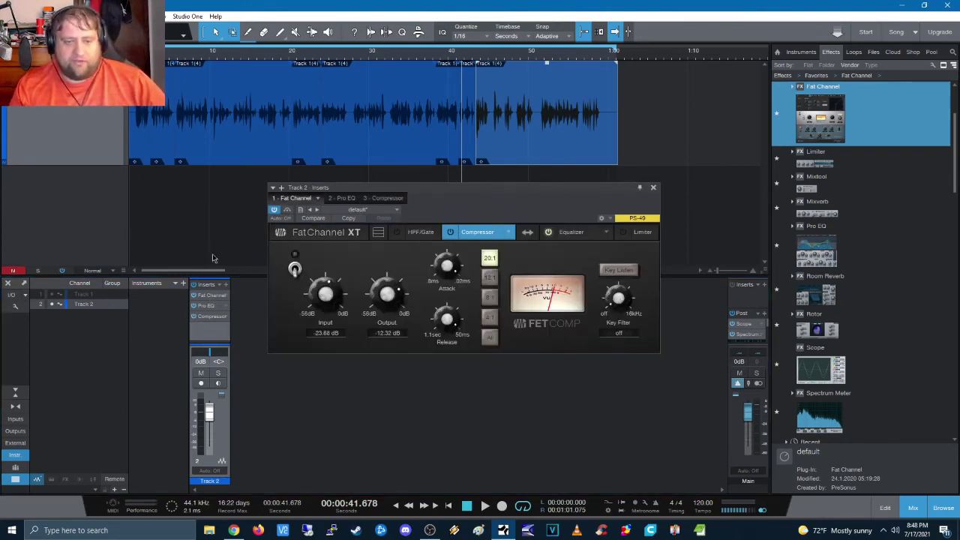
{"action": "left_click", "coordinate": [211, 317]}
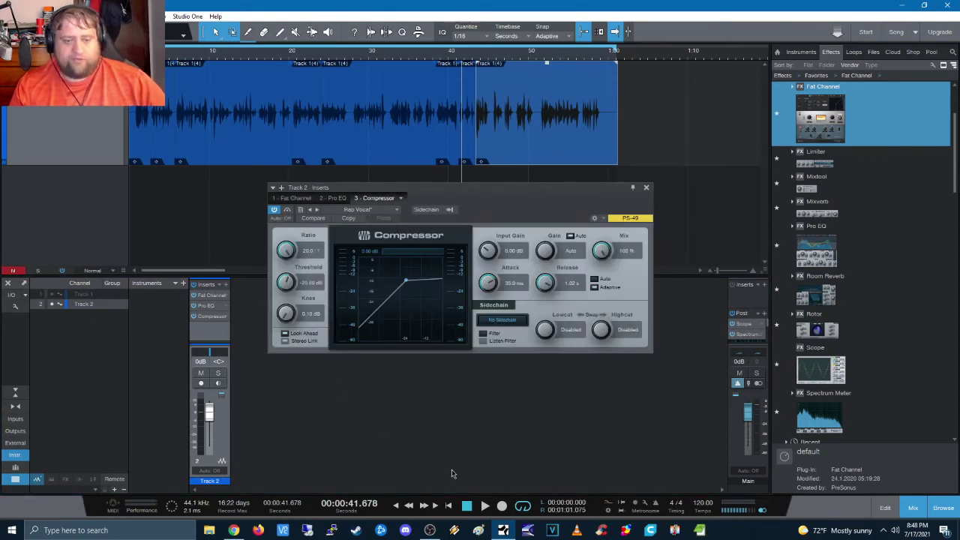
- During playback, shorten the Compressor insert's attack to 0.10 ms, then bypass that insert
{"action": "left_click", "coordinate": [486, 508]}
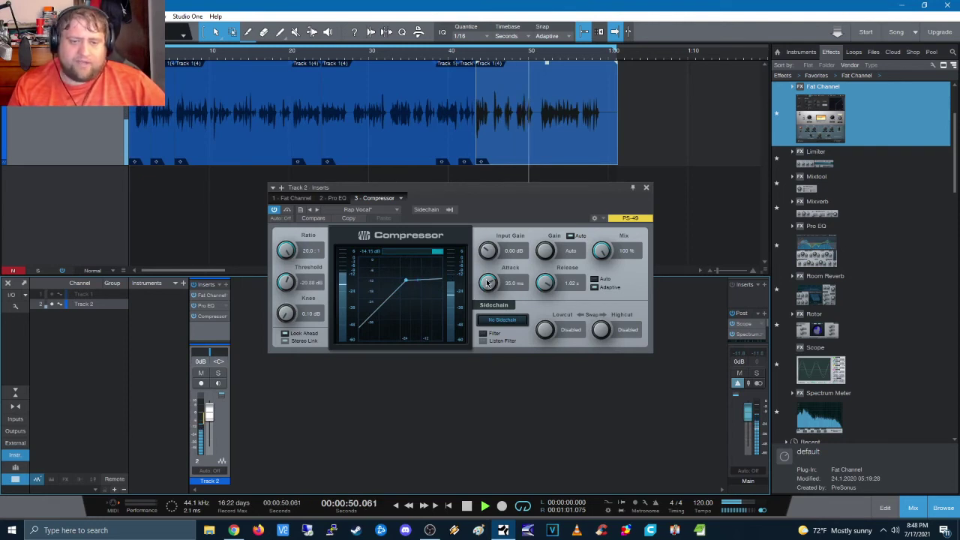
{"action": "left_click_drag", "start_coordinate": [488, 283], "coordinate": [467, 382]}
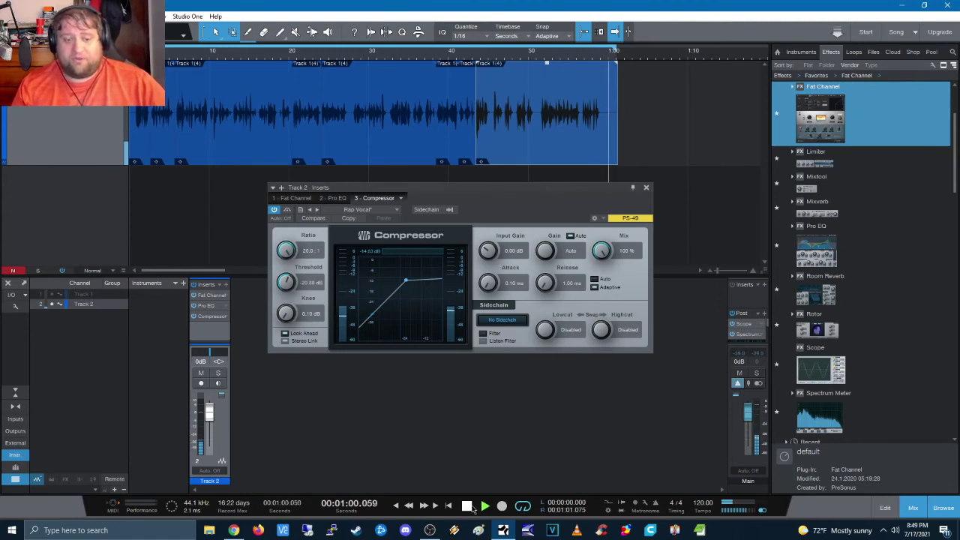
{"action": "key", "text": "space"}
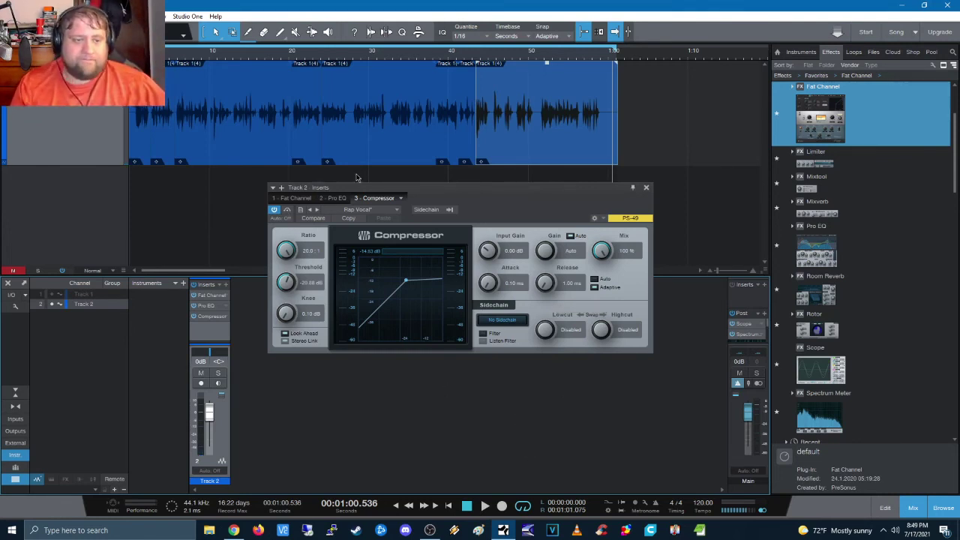
{"action": "left_click", "coordinate": [193, 317]}
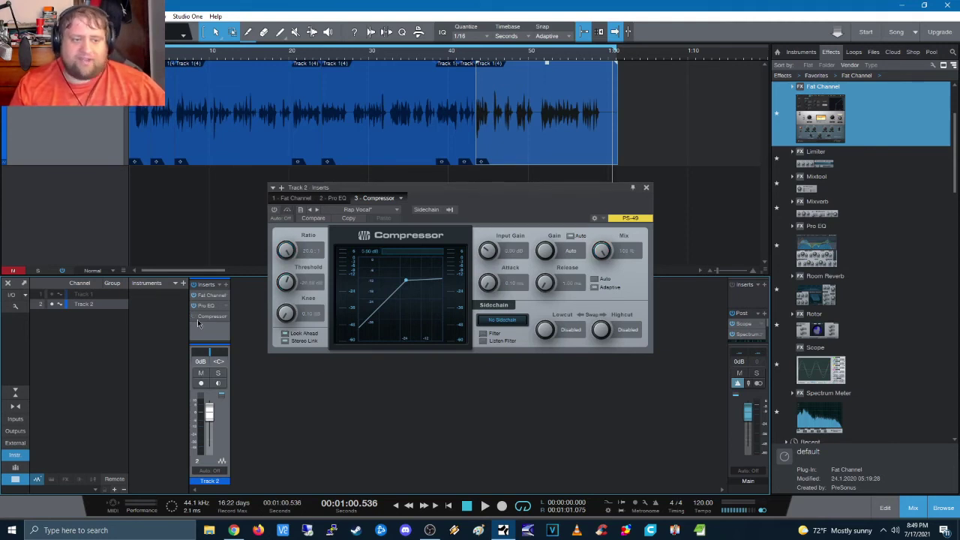
- Switch the Track 2 inserts window to the '1 - Fat Channel' tab to show Fat Channel XT
{"action": "left_click", "coordinate": [208, 297]}
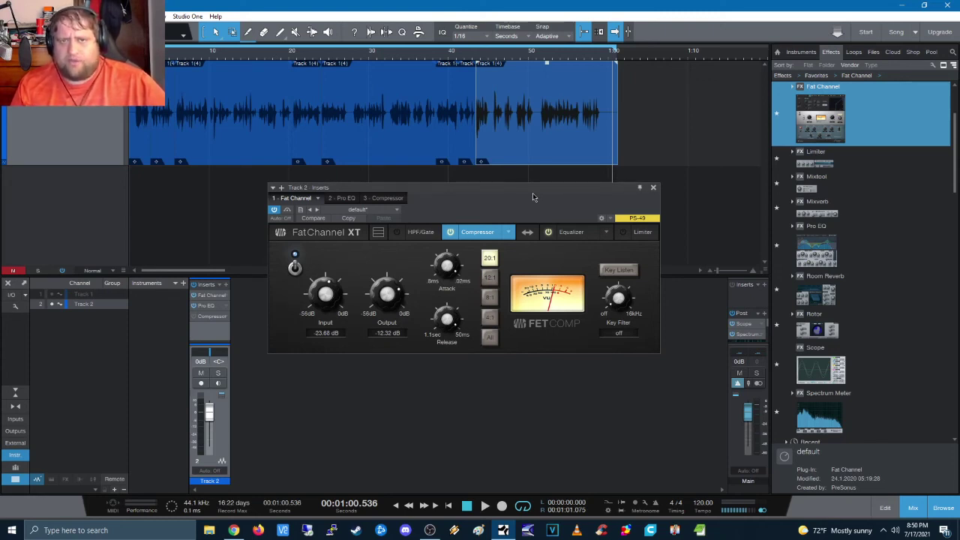
- Replay the voiceover from the start, comparing dry and processed, then lower compressor output to -16.24 dB
{"action": "left_click", "coordinate": [467, 507]}
{"action": "left_click", "coordinate": [467, 508]}
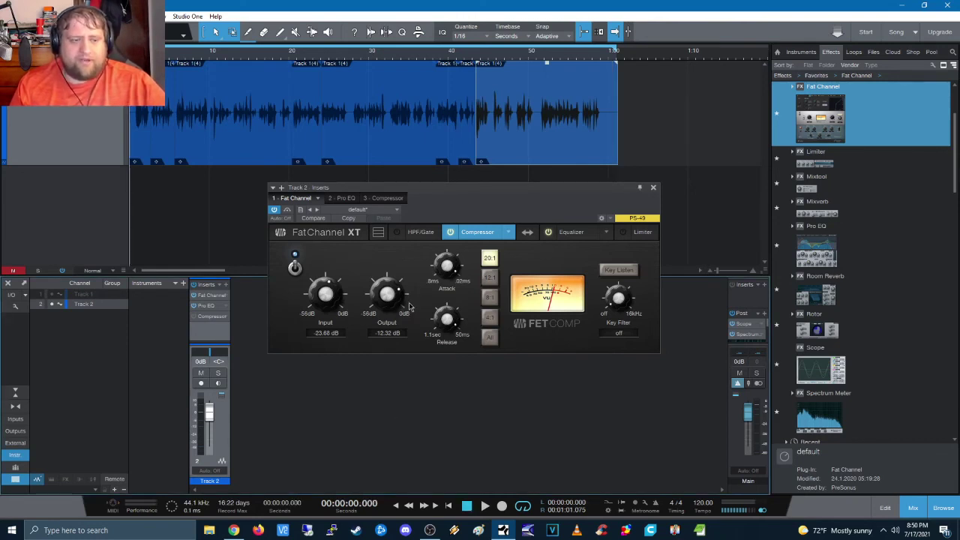
{"action": "left_click", "coordinate": [485, 506]}
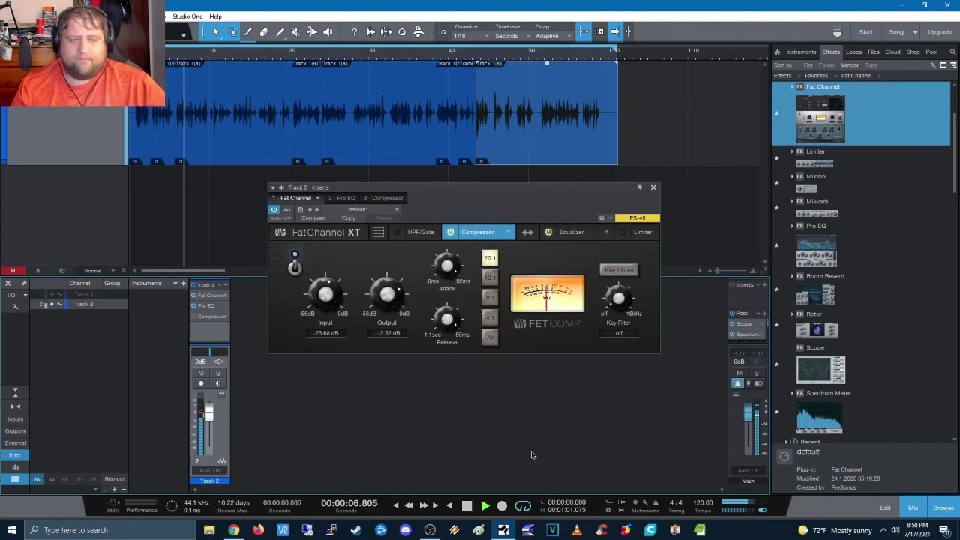
{"action": "left_click", "coordinate": [195, 286]}
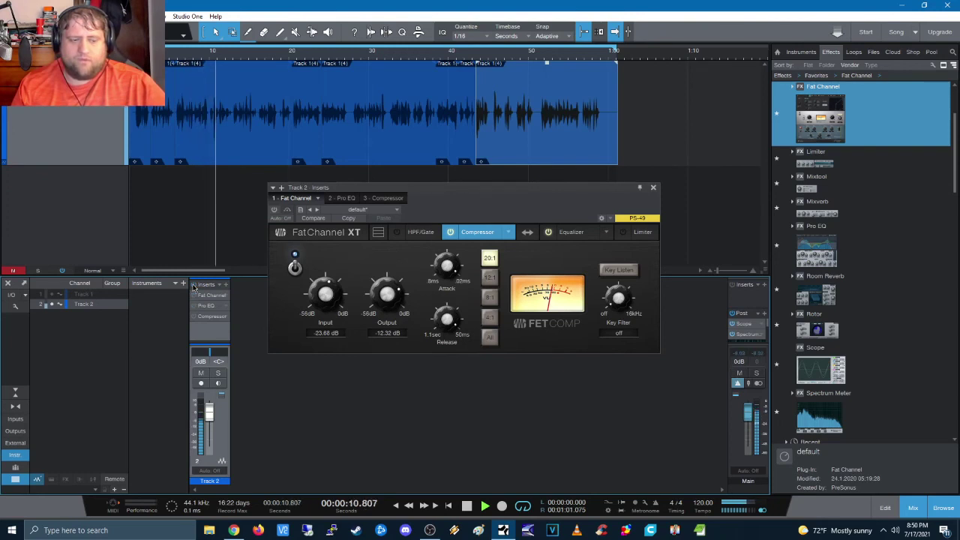
{"action": "left_click", "coordinate": [195, 285]}
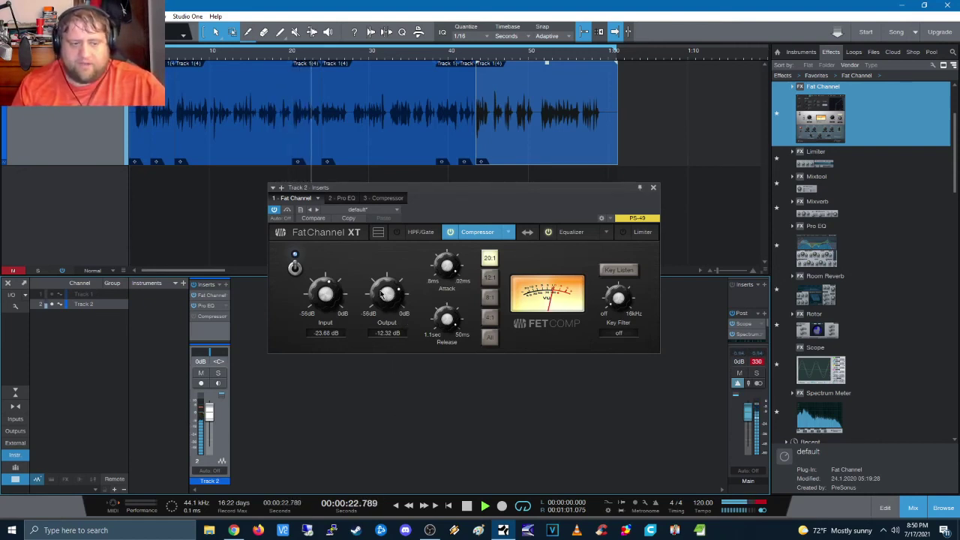
{"action": "scroll", "coordinate": [381, 291], "scroll_direction": "down", "scroll_amount": 4}
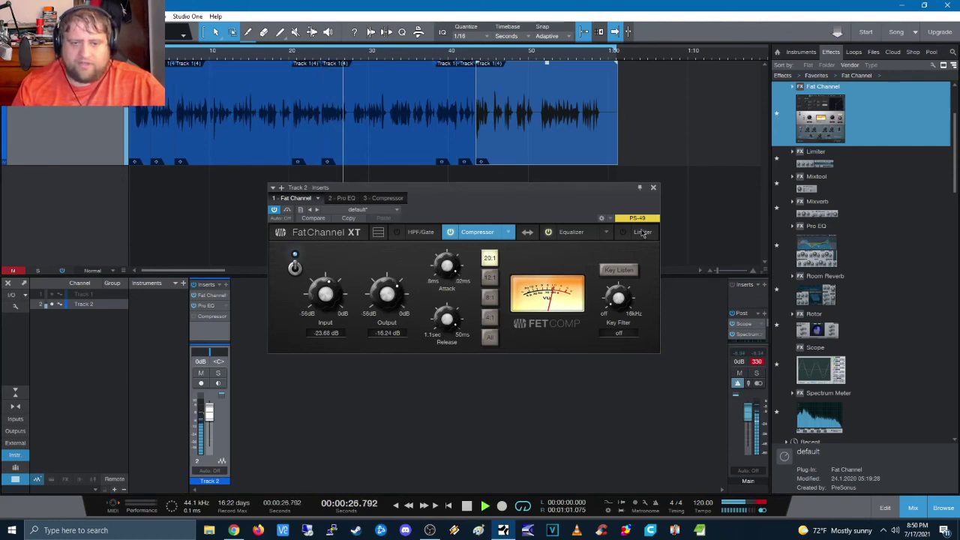
- Enable the Fat Channel limiter and restart playback from the beginning of the song
{"action": "left_click", "coordinate": [636, 234]}
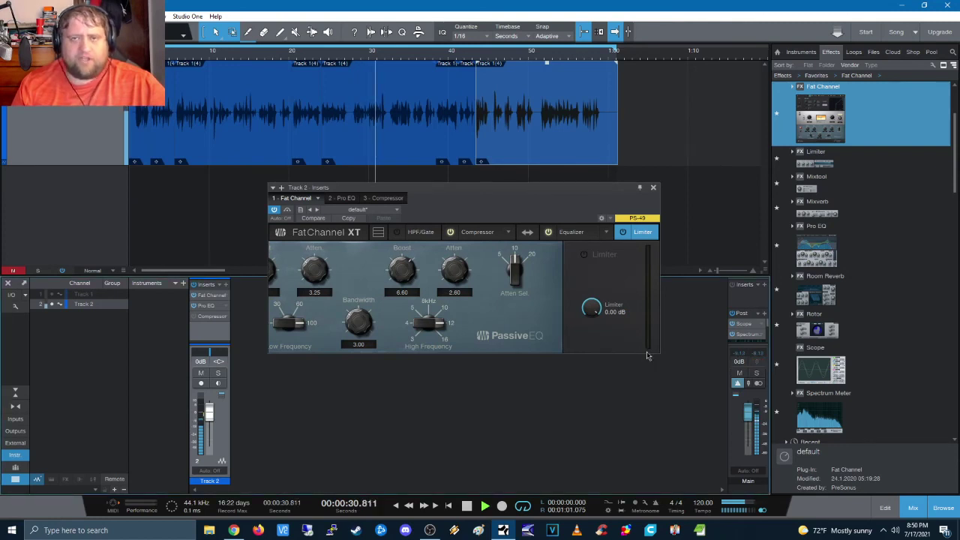
{"action": "left_click", "coordinate": [584, 255]}
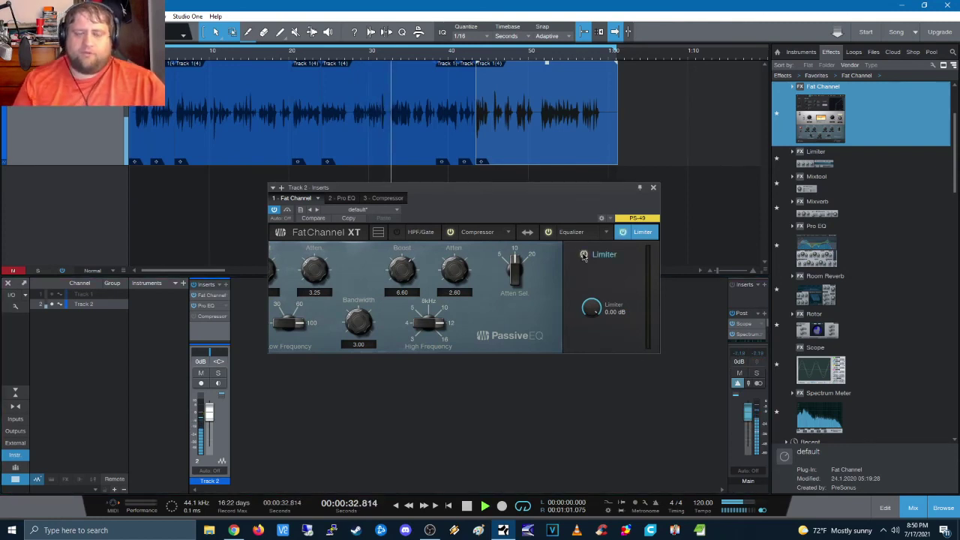
{"action": "left_click", "coordinate": [466, 508]}
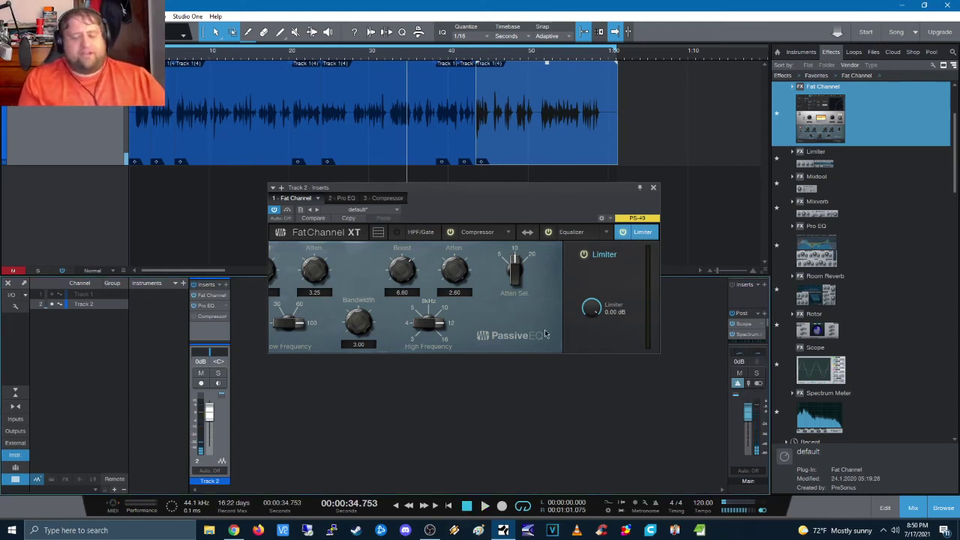
{"action": "left_click", "coordinate": [466, 508]}
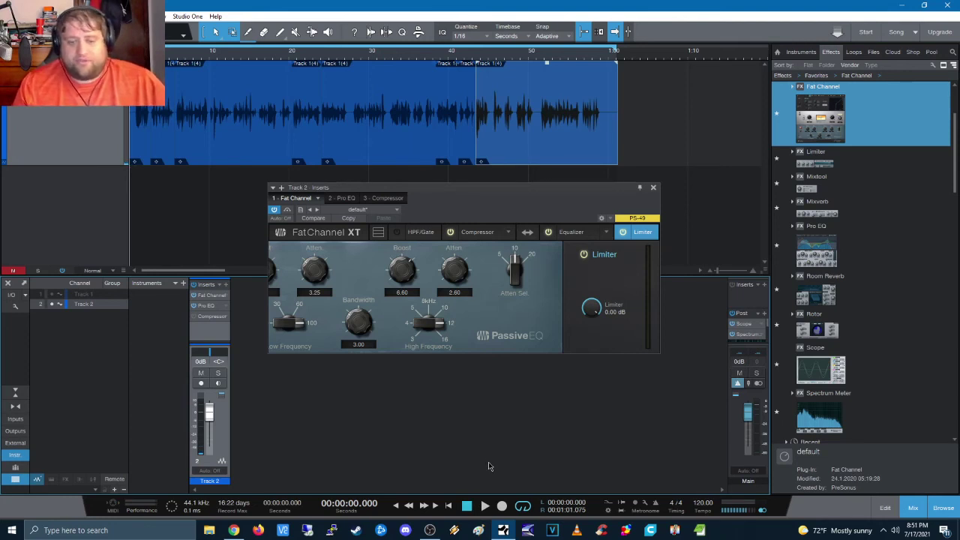
{"action": "left_click", "coordinate": [485, 508]}
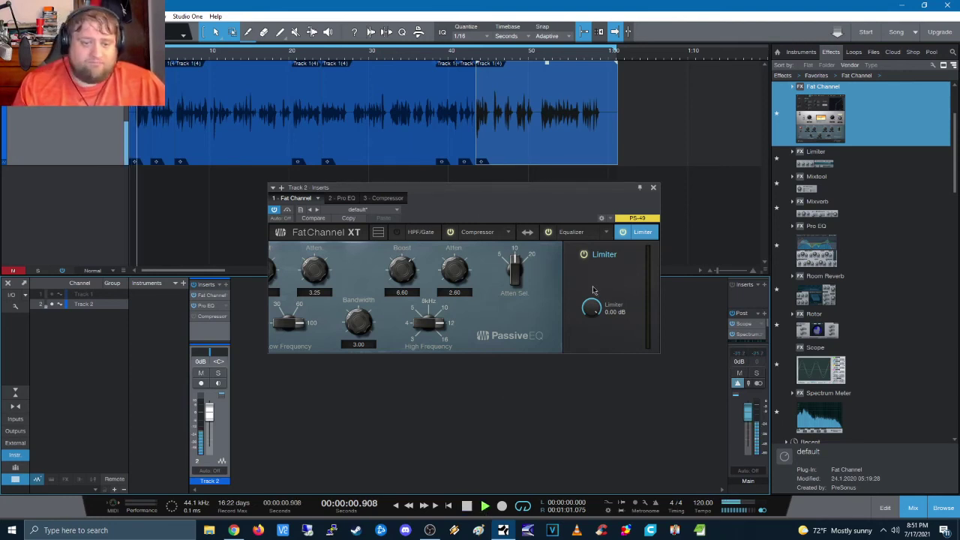
- Audition compressor output levels, settle on -12.32 dB, and return to the Limiter section
{"action": "left_click", "coordinate": [474, 233]}
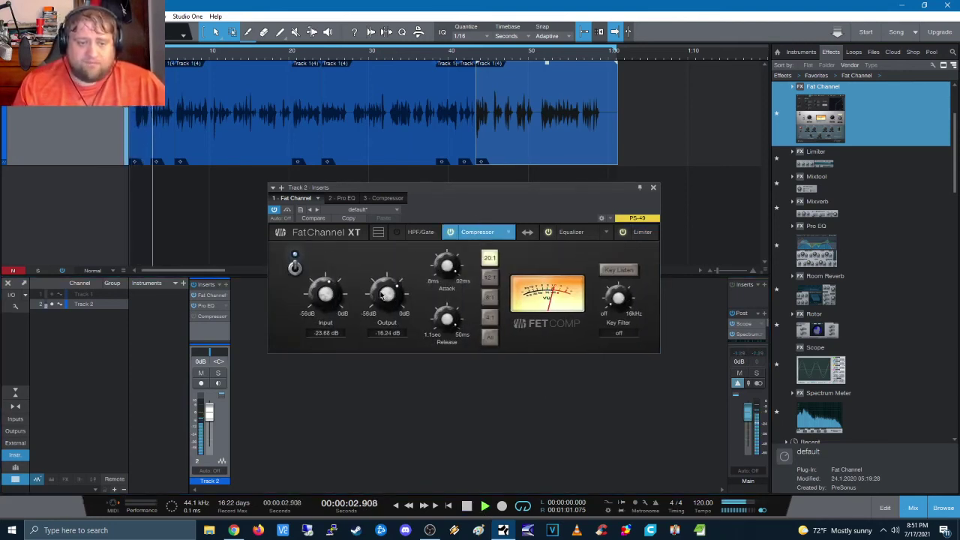
{"action": "left_click_drag", "start_coordinate": [385, 279], "coordinate": [667, 239]}
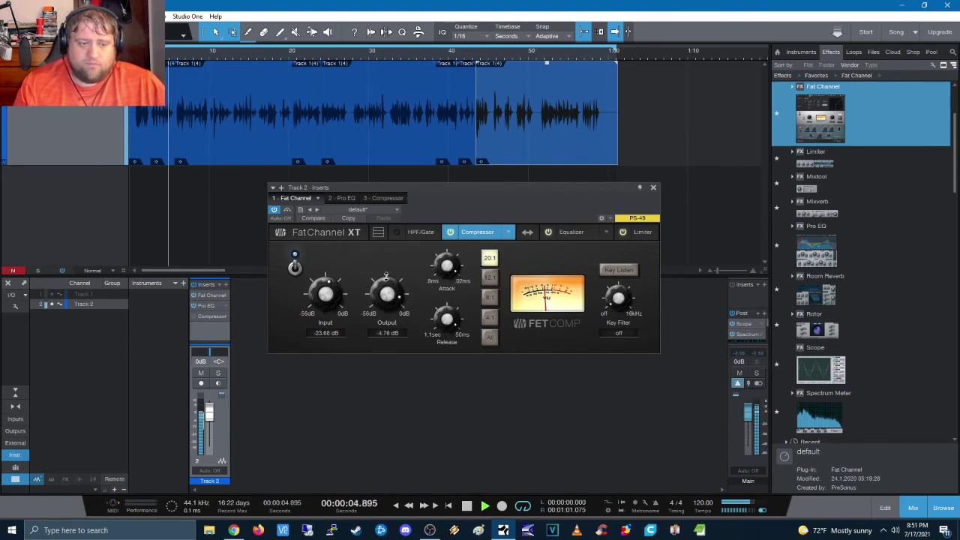
{"action": "left_click", "coordinate": [643, 232]}
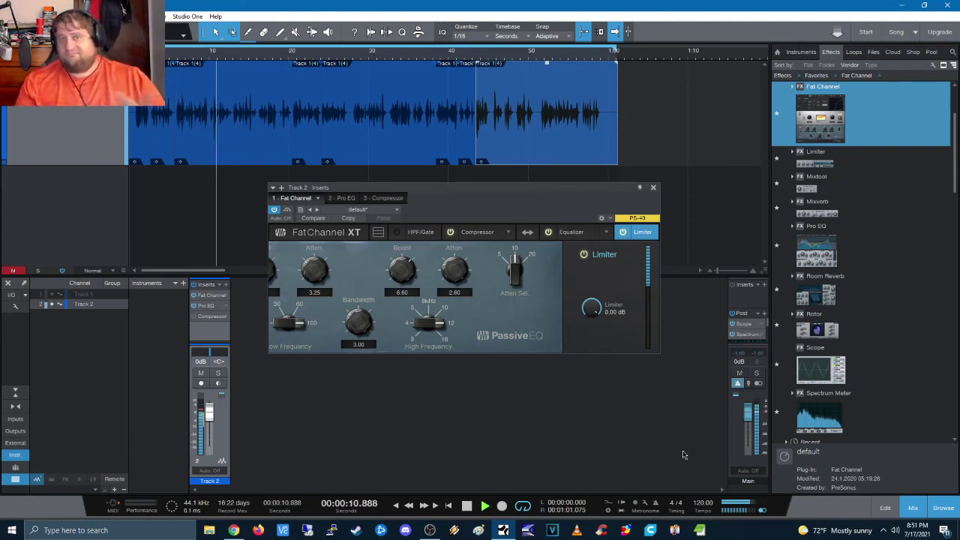
{"action": "left_click", "coordinate": [473, 232]}
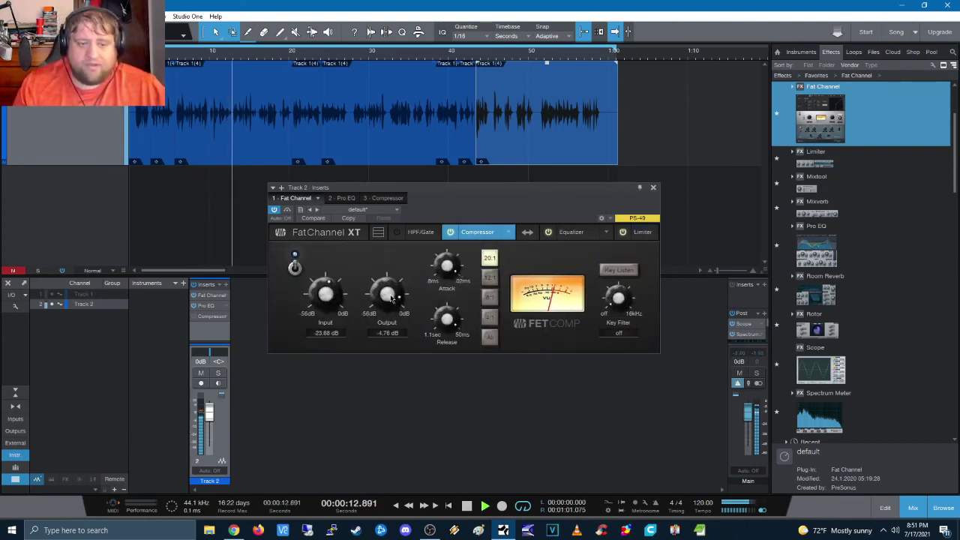
{"action": "left_click_drag", "start_coordinate": [380, 300], "coordinate": [379, 301]}
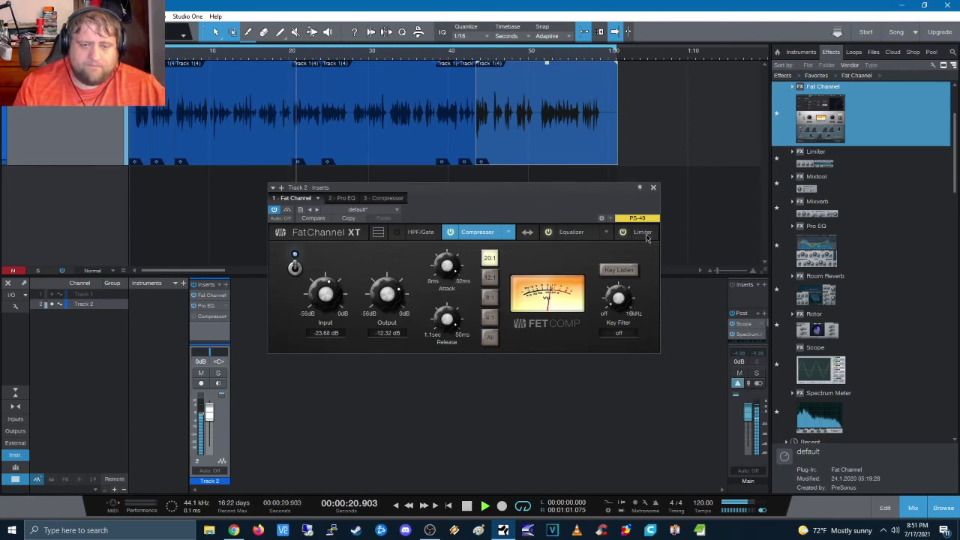
{"action": "left_click", "coordinate": [448, 232]}
{"action": "left_click", "coordinate": [449, 232]}
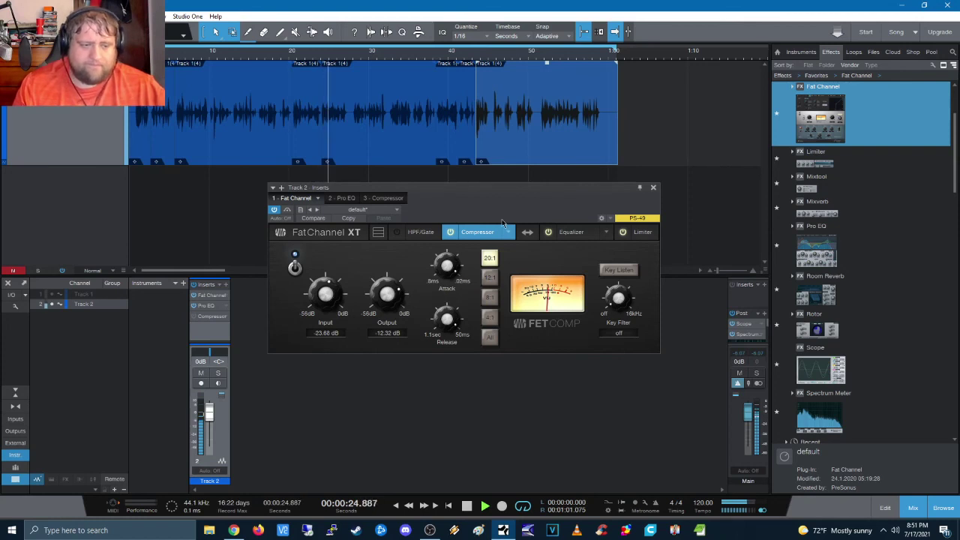
{"action": "left_click", "coordinate": [644, 237]}
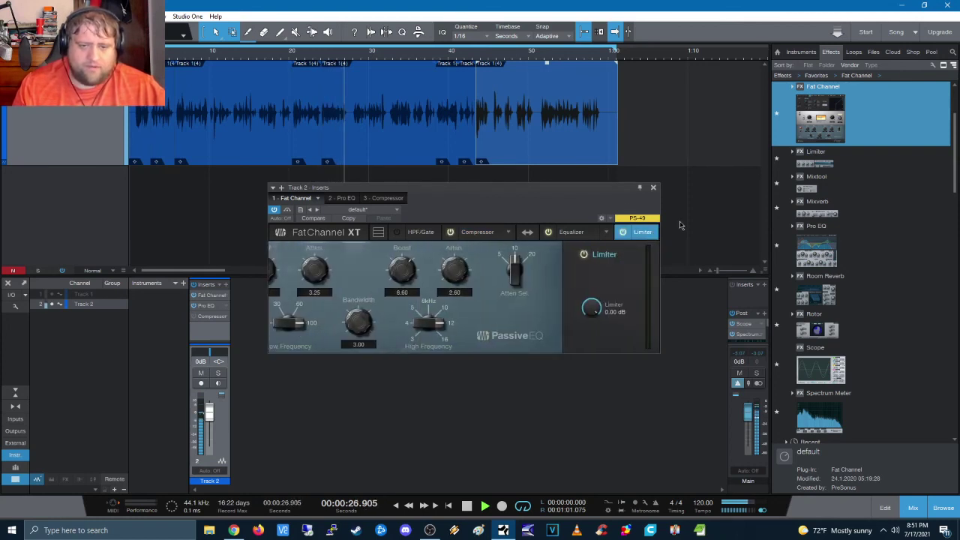
- Stop the voiceover playback on the transport
{"action": "left_click", "coordinate": [466, 506]}
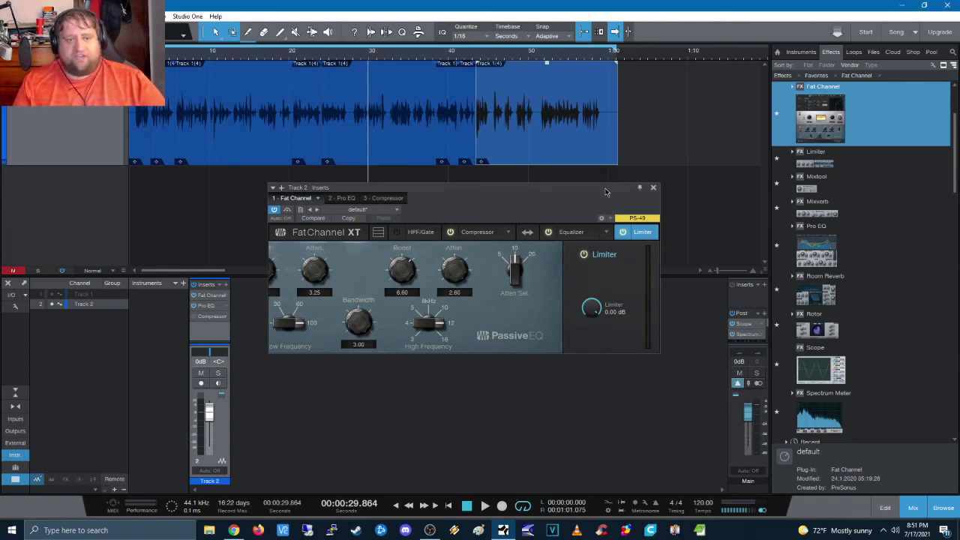
- Close the Fat Channel XT window and open Track 2's Pro EQ, moving it lower on screen
{"action": "left_click", "coordinate": [653, 188]}
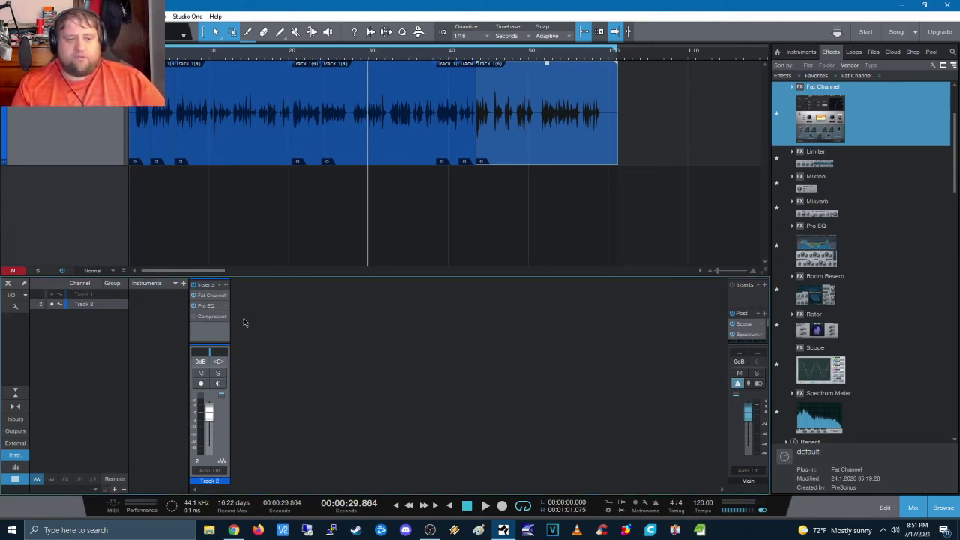
{"action": "left_click", "coordinate": [209, 307]}
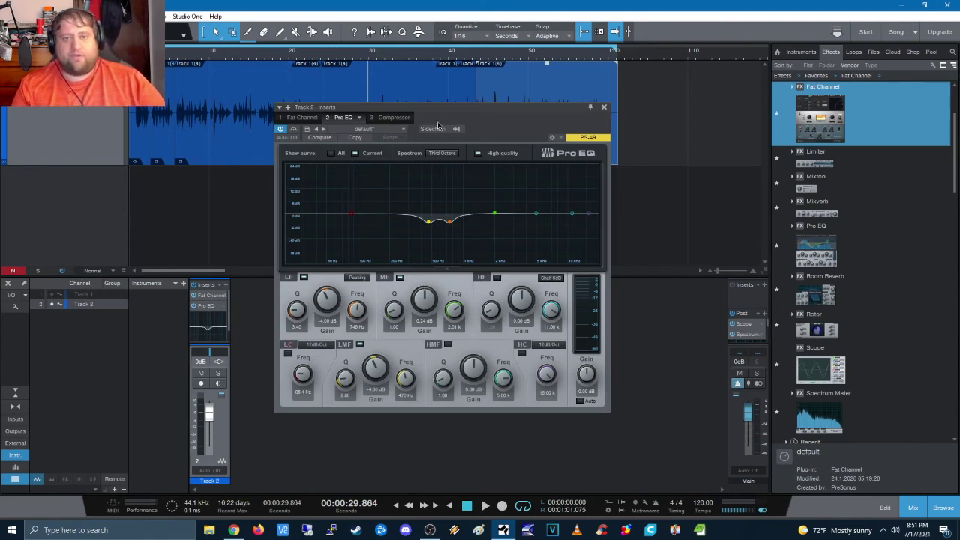
{"action": "left_click_drag", "start_coordinate": [469, 110], "coordinate": [495, 163]}
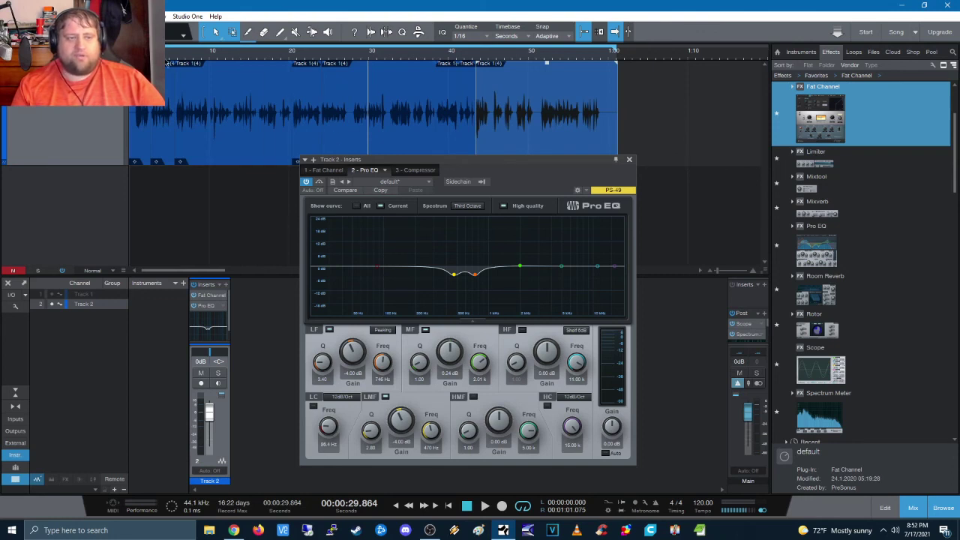
- Toggle the Pro EQ on and off while playing from the start, leave it on, close it and stop
{"action": "left_click", "coordinate": [306, 182]}
{"action": "left_click", "coordinate": [466, 506]}
{"action": "left_click", "coordinate": [484, 507]}
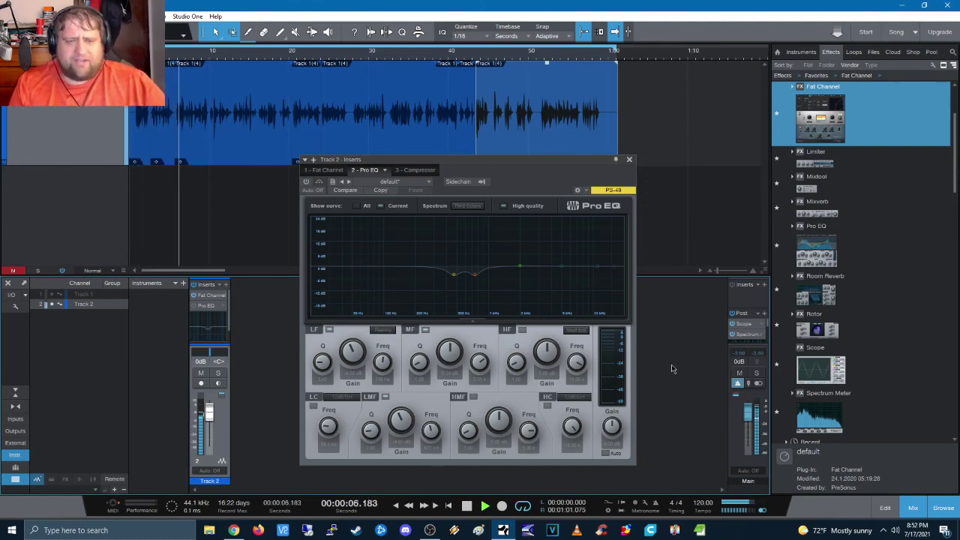
{"action": "left_click", "coordinate": [307, 182]}
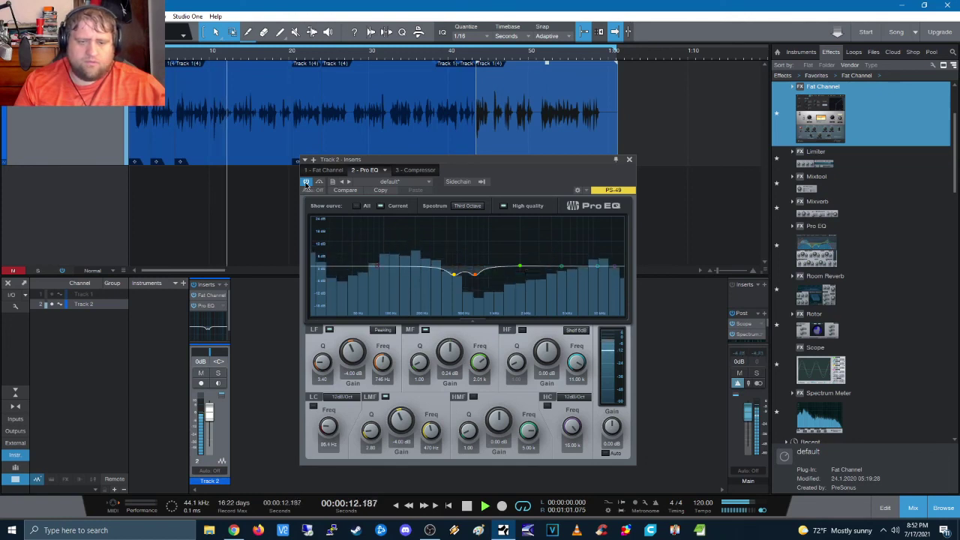
{"action": "left_click", "coordinate": [306, 183]}
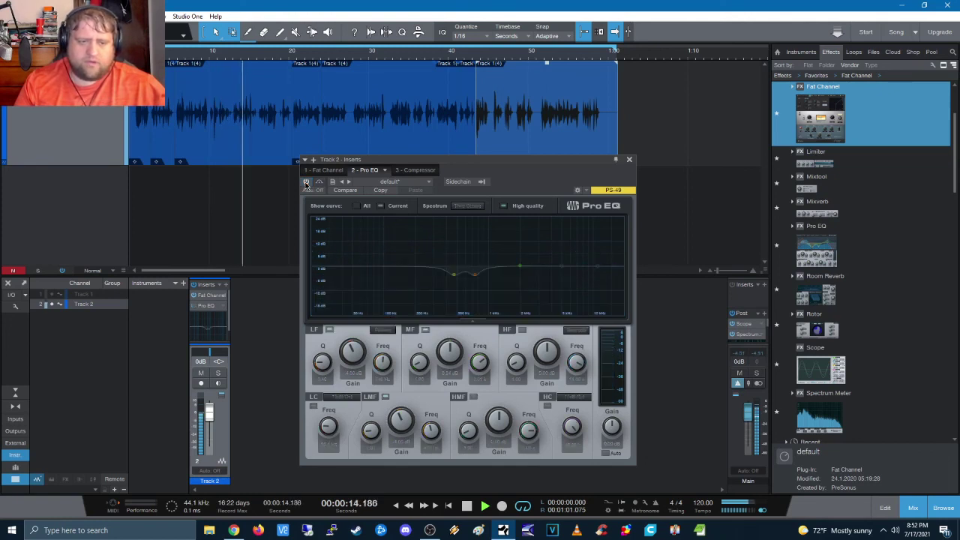
{"action": "left_click", "coordinate": [306, 182]}
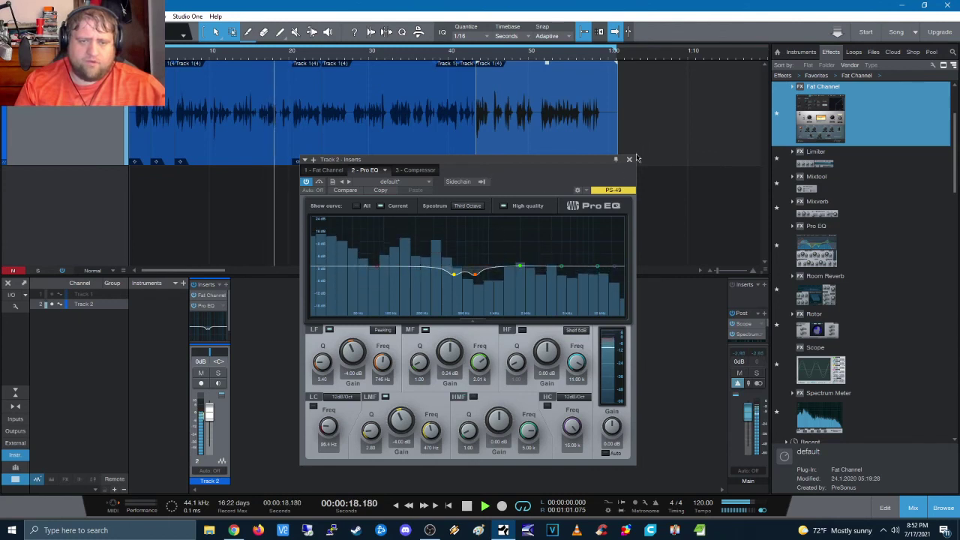
{"action": "left_click", "coordinate": [630, 160]}
{"action": "left_click", "coordinate": [467, 506]}
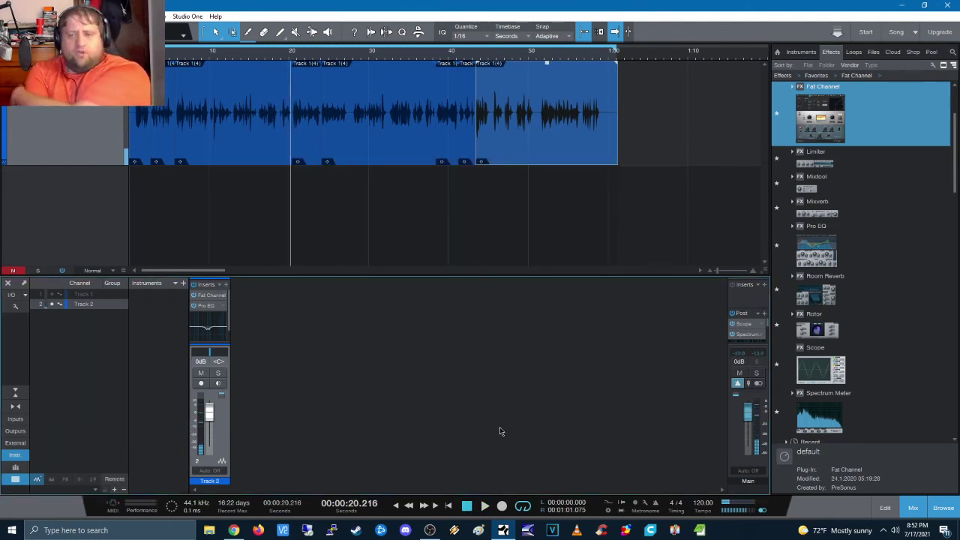